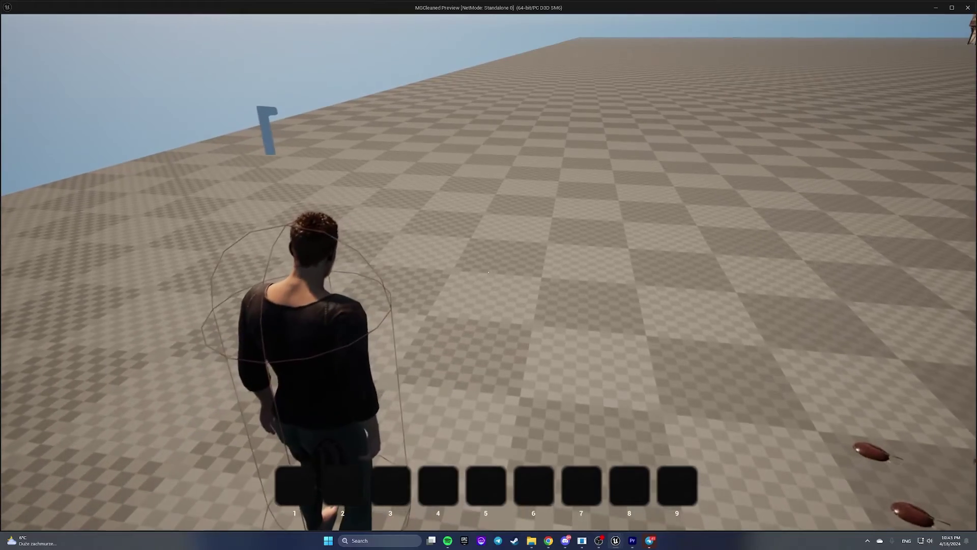
Walk forward, then show the empty shirt, pants, bag and secret pocket grids.
key(w)
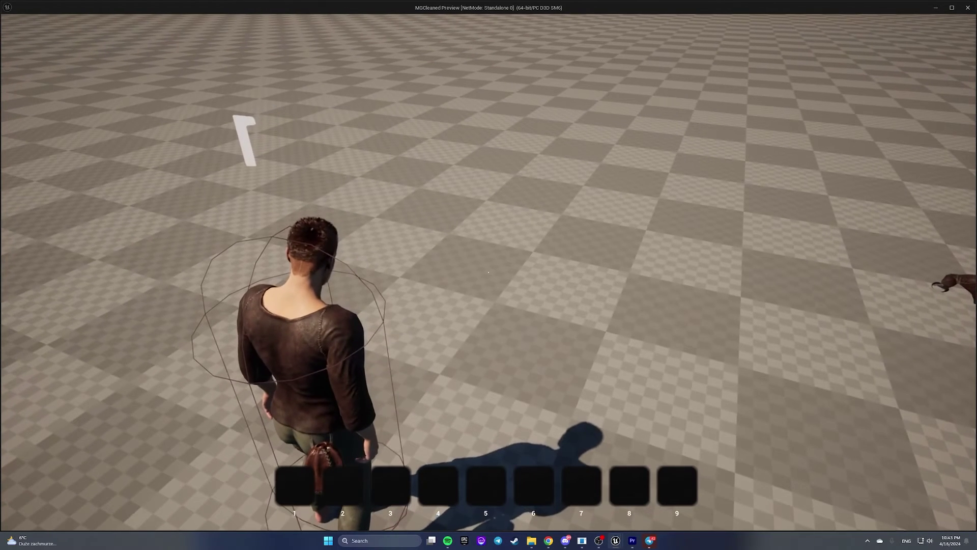
key(Tab)
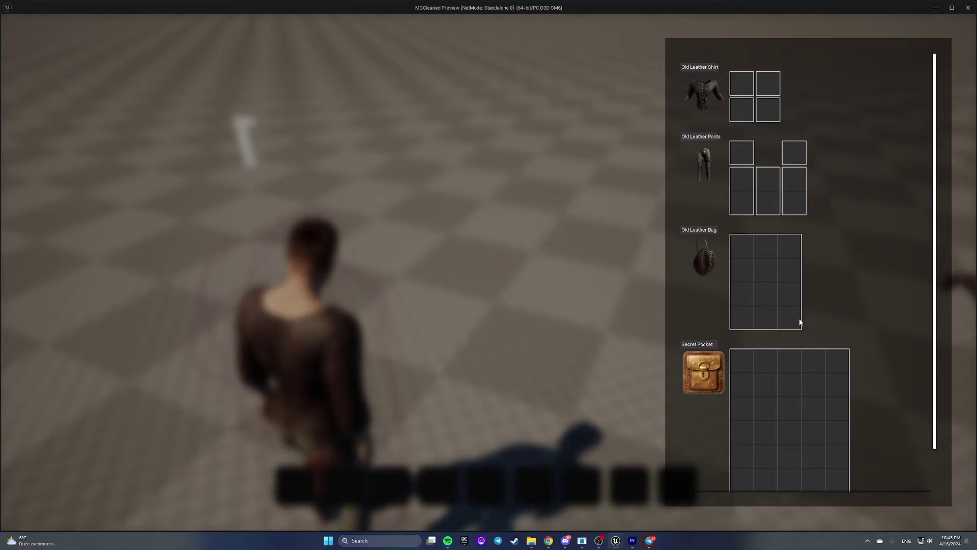
scroll(801, 324, down, 1)
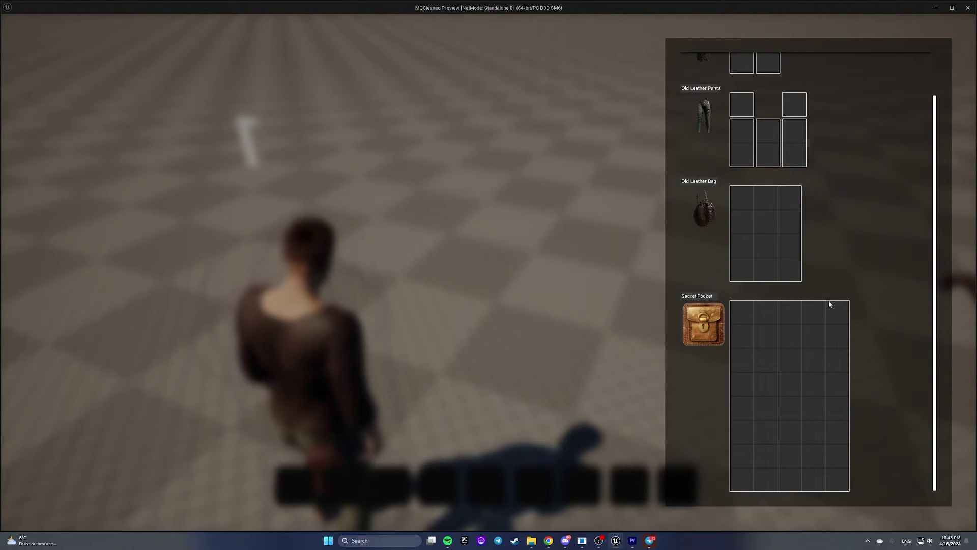
scroll(821, 298, up, 1)
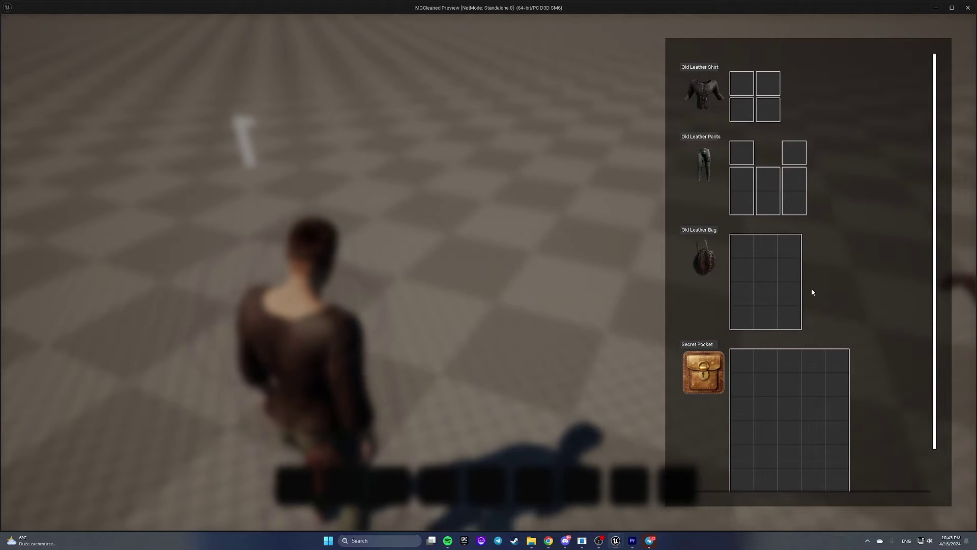
scroll(850, 227, down, 1)
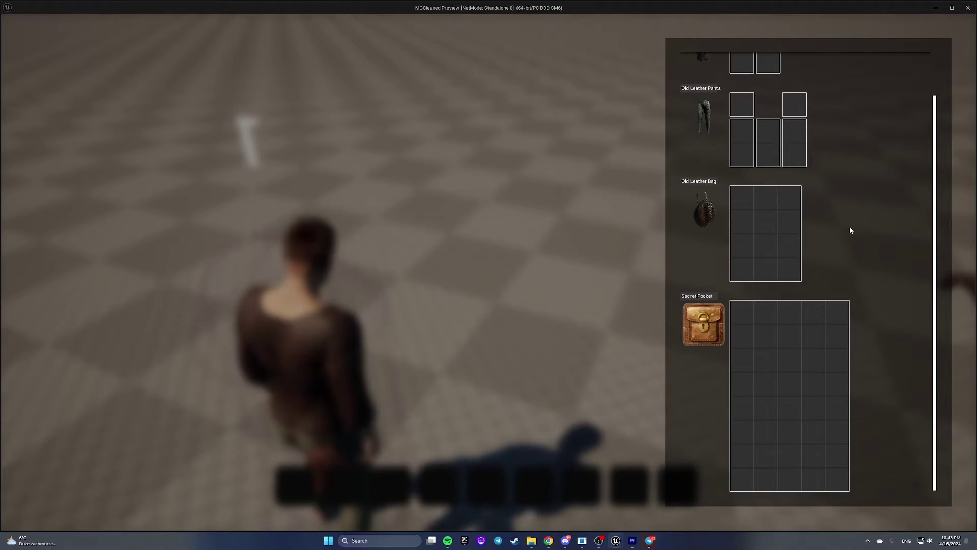
scroll(850, 227, up, 1)
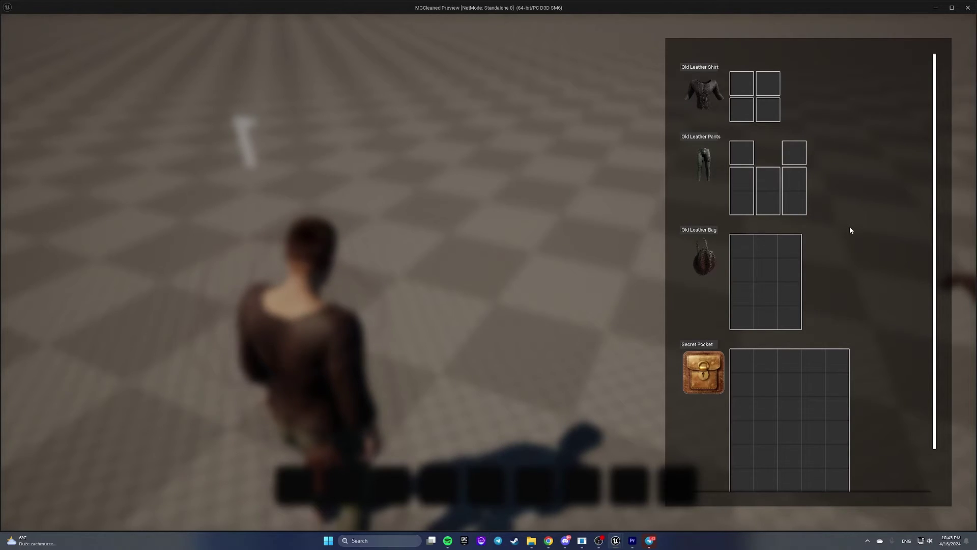
scroll(833, 286, down, 2)
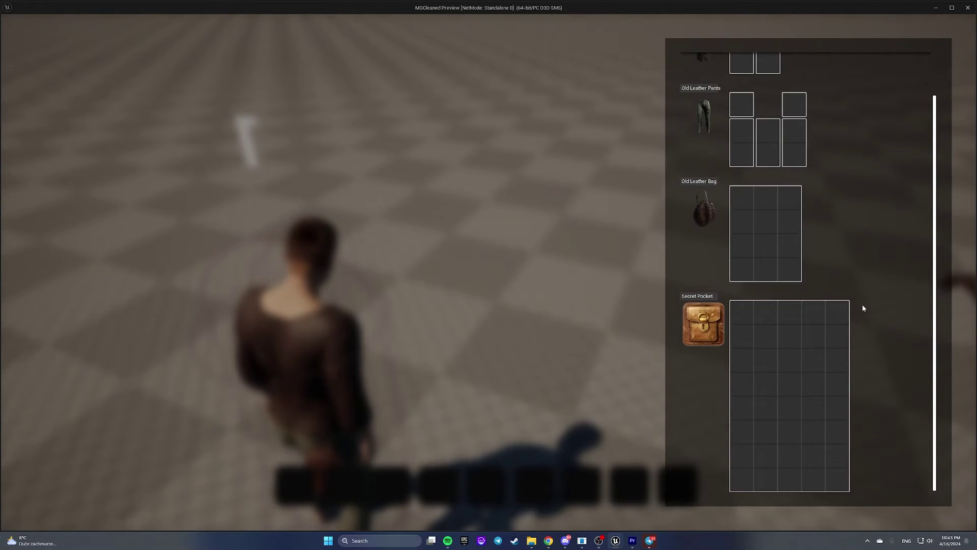
scroll(825, 314, up, 2)
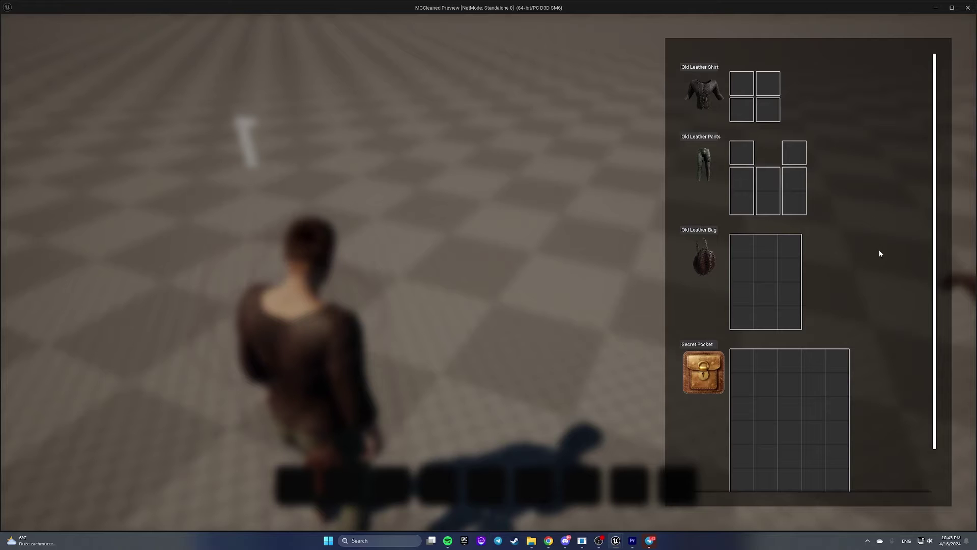
scroll(880, 254, down, 1)
scroll(906, 191, up, 1)
scroll(801, 217, down, 1)
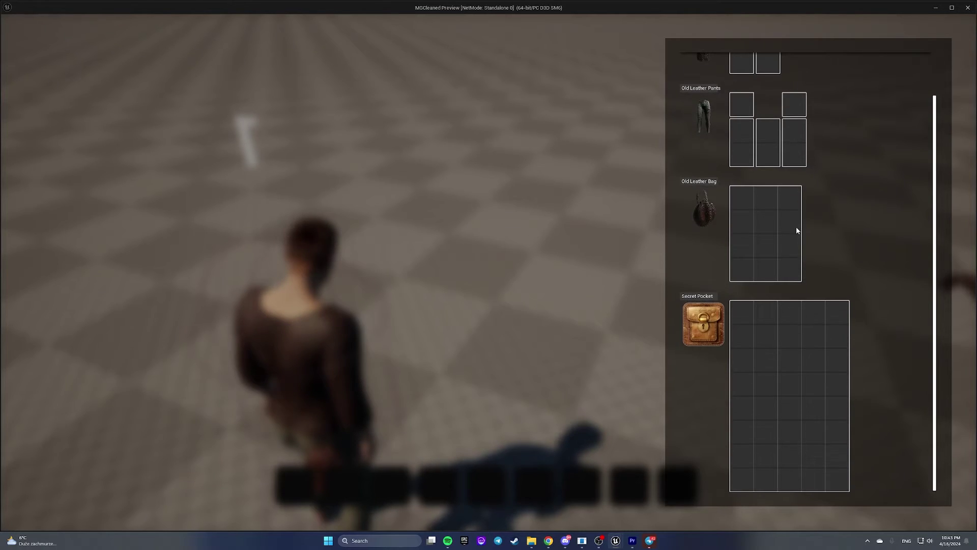
scroll(817, 347, up, 1)
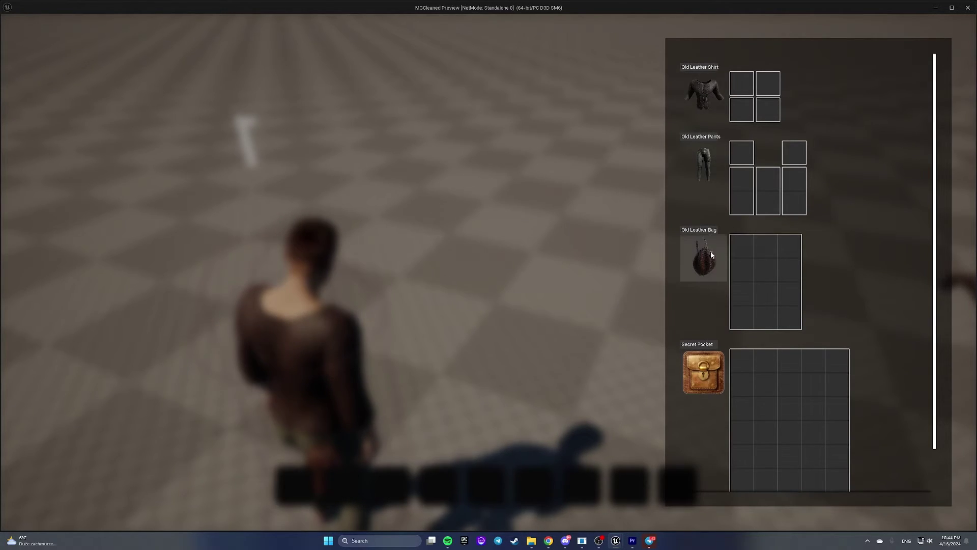
Move the Old Leather Bag into the Secret Pocket, then equip and unequip it.
drag(703, 260, 759, 334)
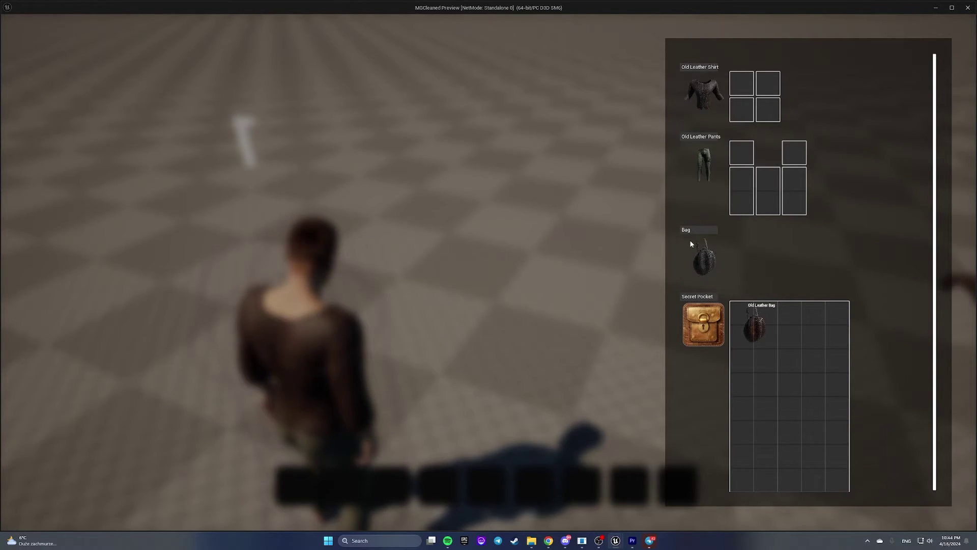
right_click(704, 164)
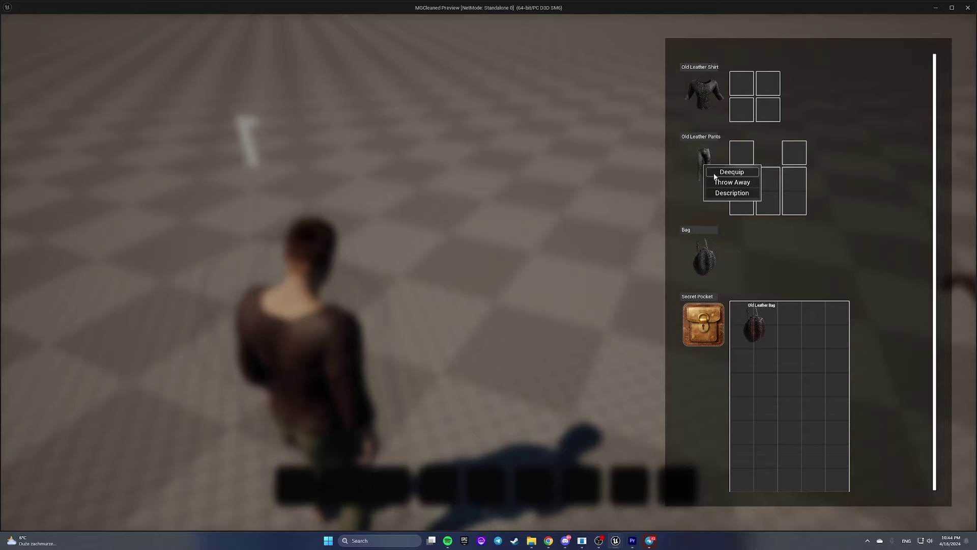
right_click(708, 115)
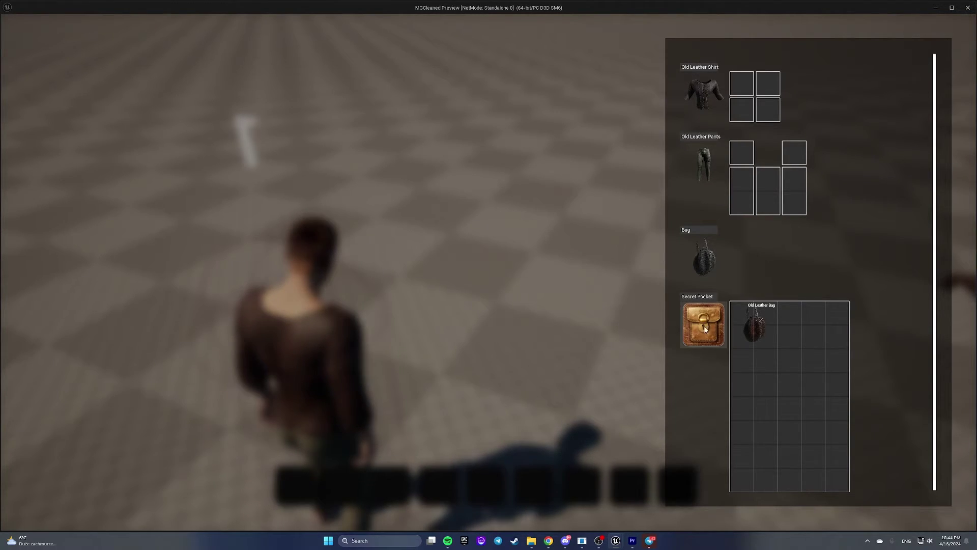
right_click(762, 324)
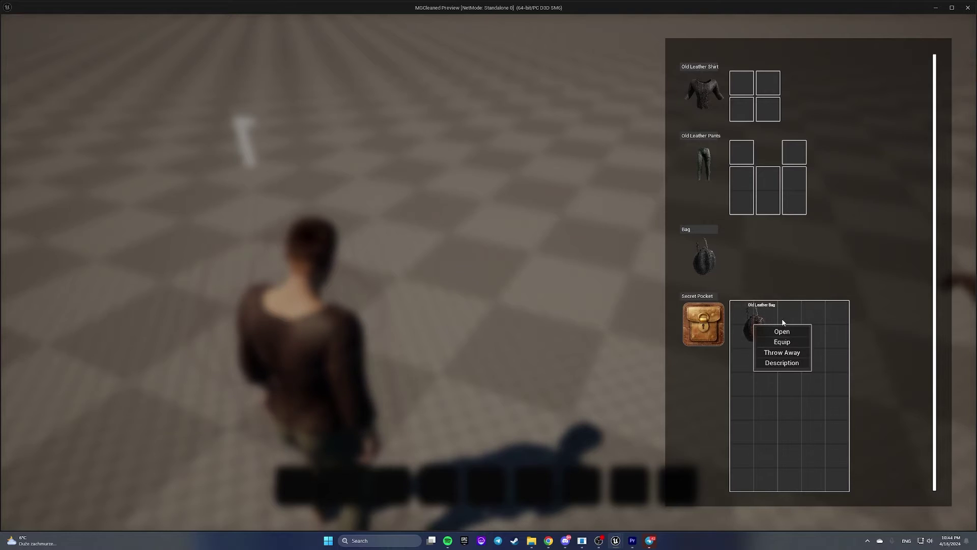
click(792, 346)
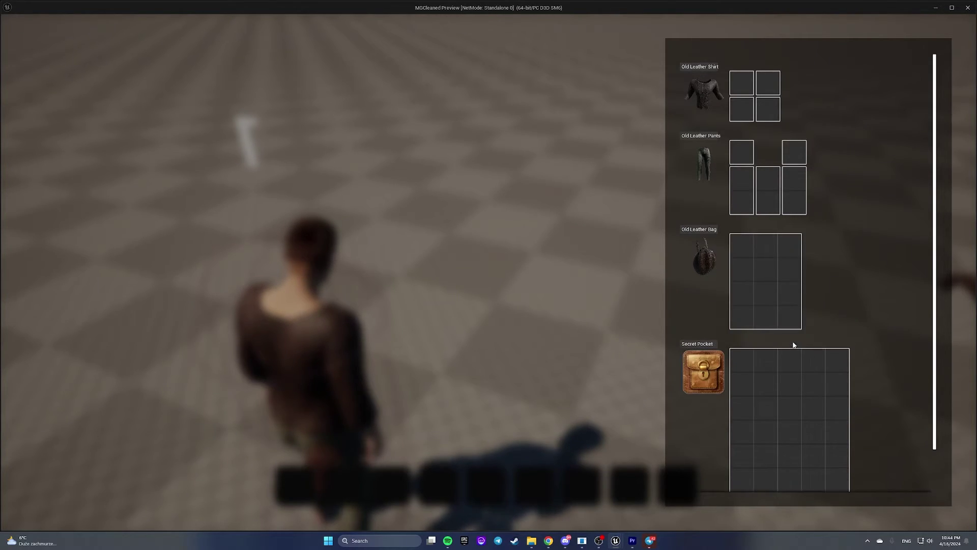
right_click(705, 259)
click(732, 264)
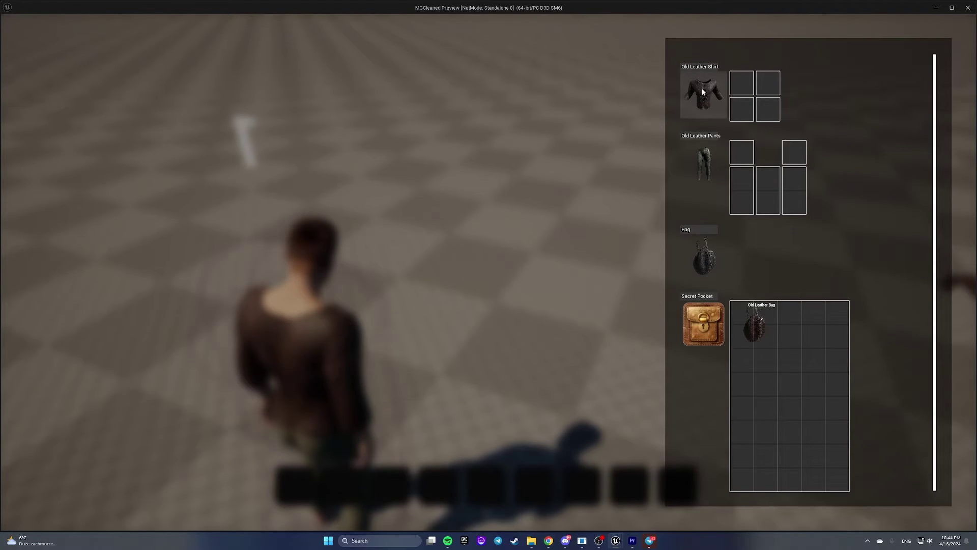
Unequip the leather shirt and leather pants into the Secret Pocket.
right_click(706, 94)
click(732, 98)
right_click(704, 164)
click(739, 170)
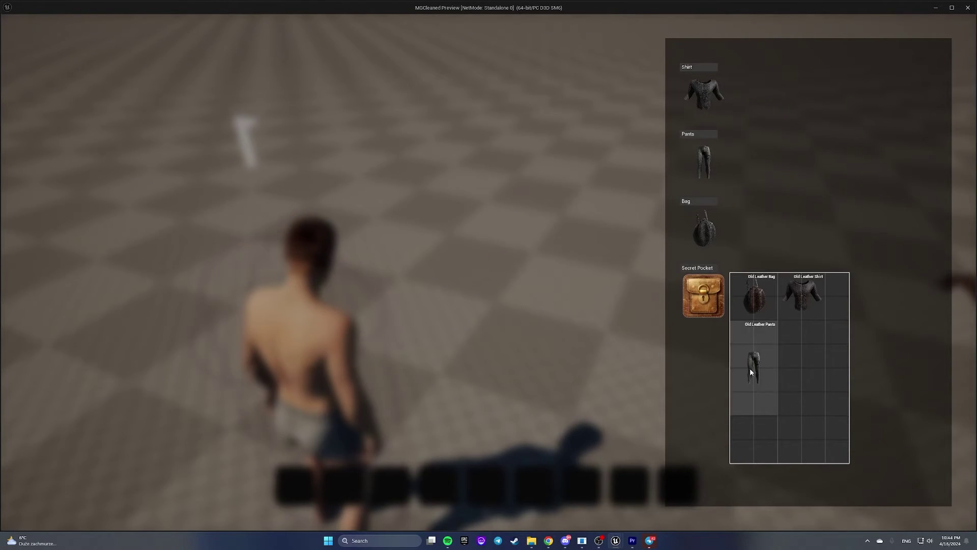
right_click(756, 298)
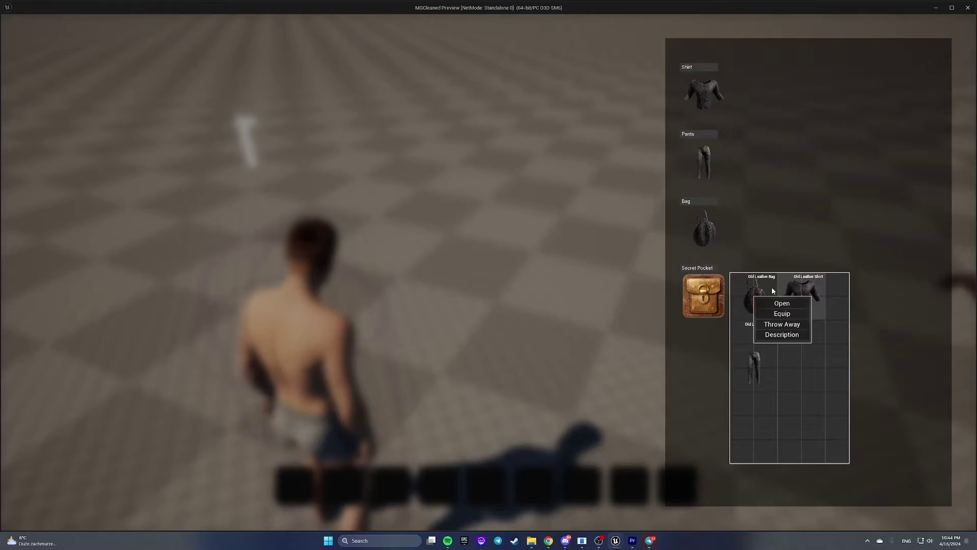
Leave the inventory and walk over the floor bags, collecting four Old Leather Bags.
key(Tab)
key(w)
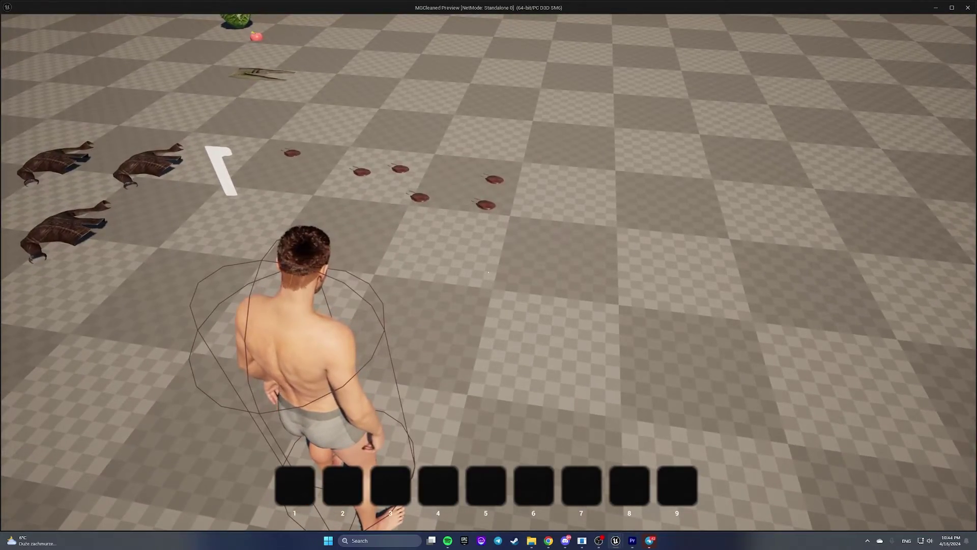
key(w)
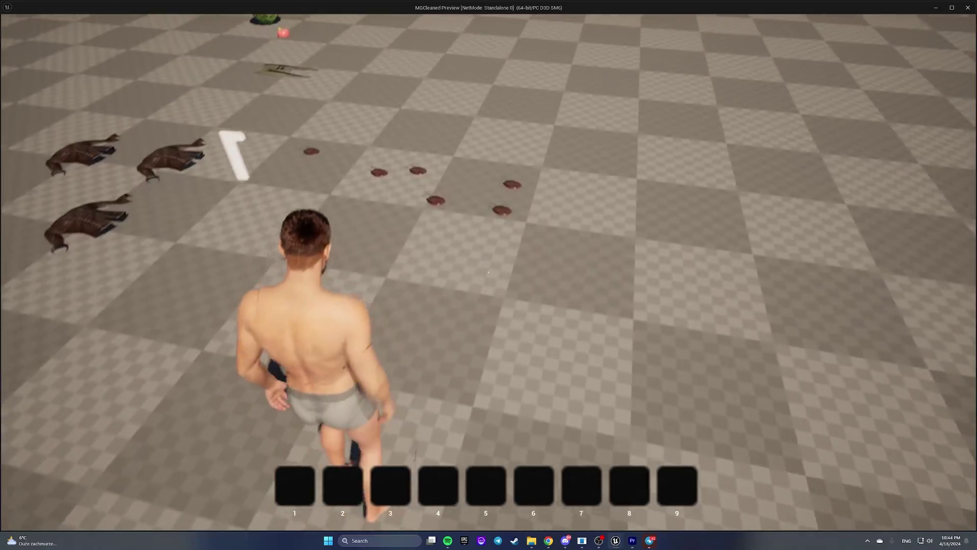
key(w)
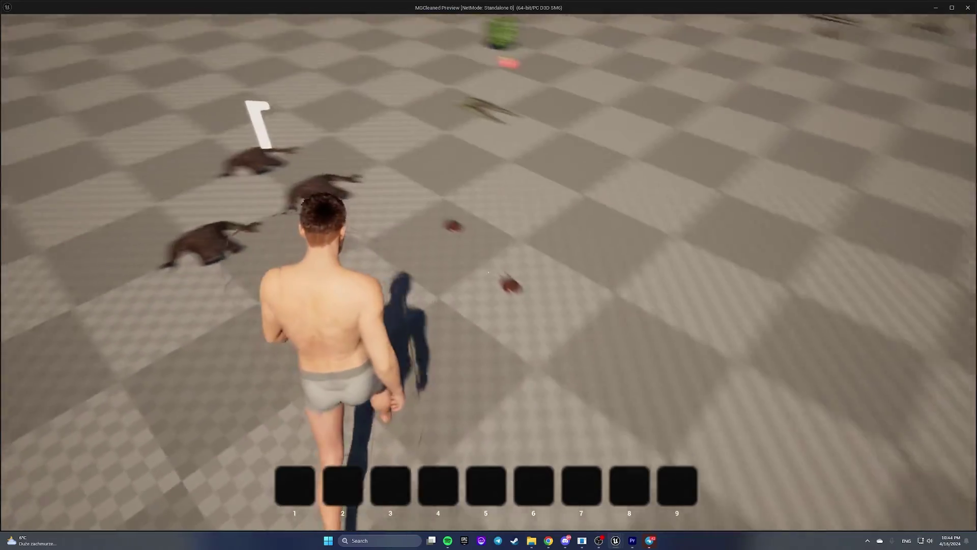
Reopen the inventory and equip the leather pants and shirt.
key(i)
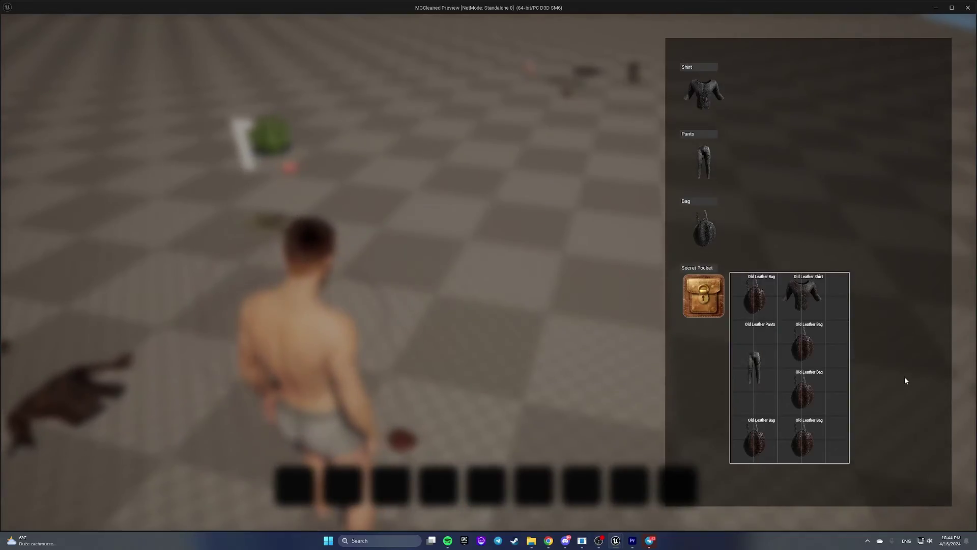
right_click(755, 370)
click(783, 386)
right_click(801, 306)
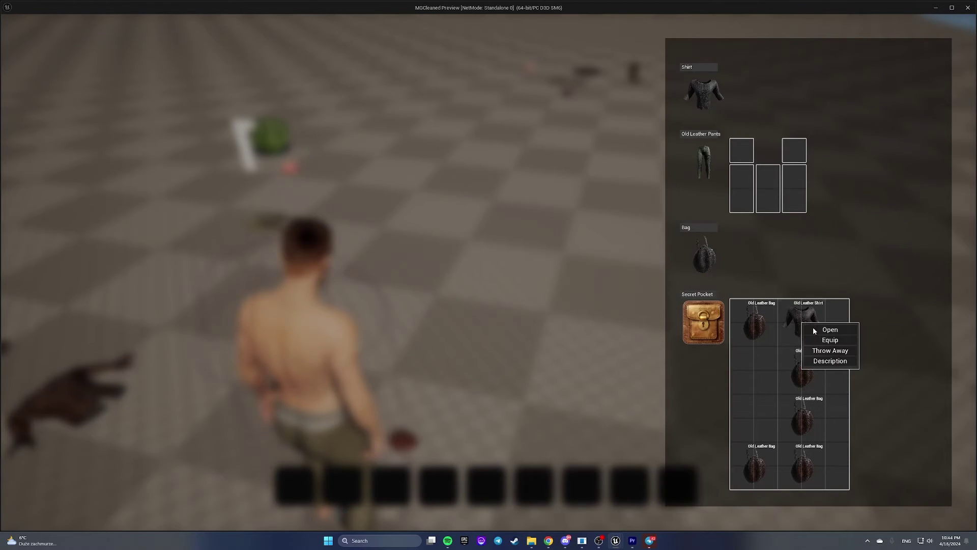
click(825, 338)
Open three Secret Pocket bags' container windows, arrange them, then close two.
right_click(759, 327)
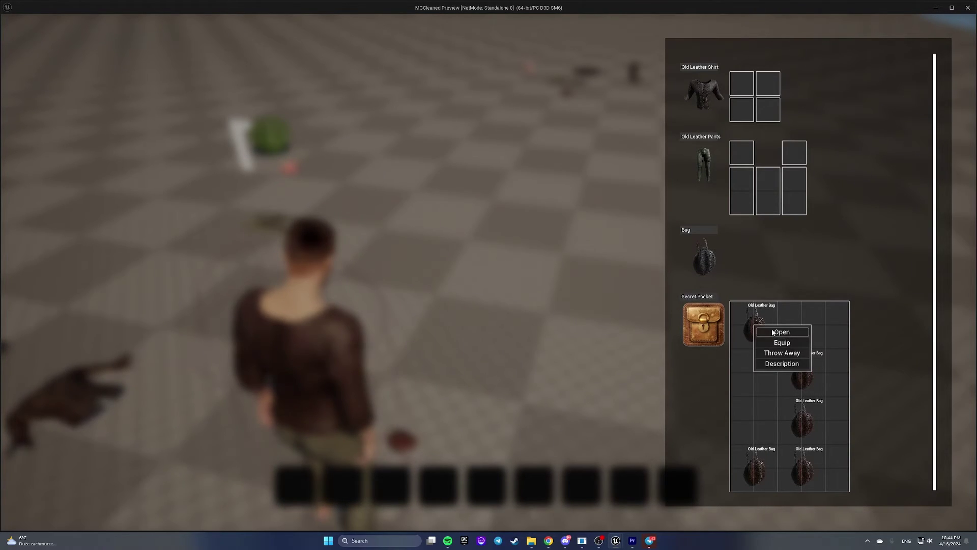
click(778, 333)
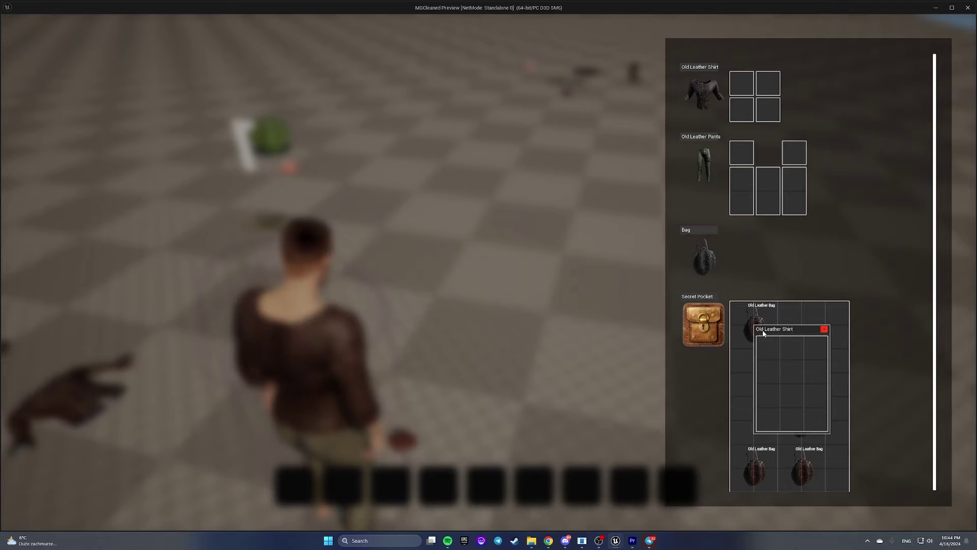
mouse_move(764, 333)
mouse_down()
mouse_move(503, 278)
mouse_move(498, 237)
mouse_up()
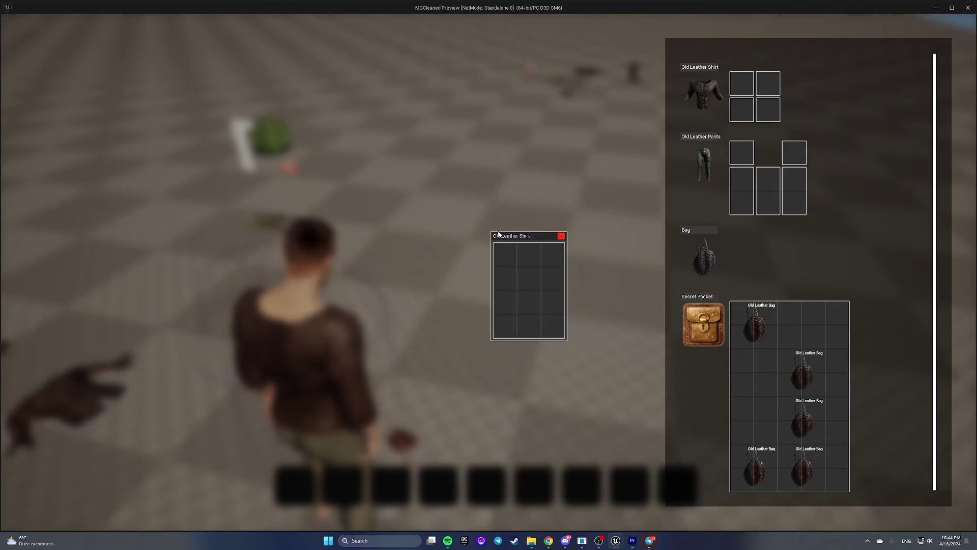
right_click(799, 373)
click(819, 380)
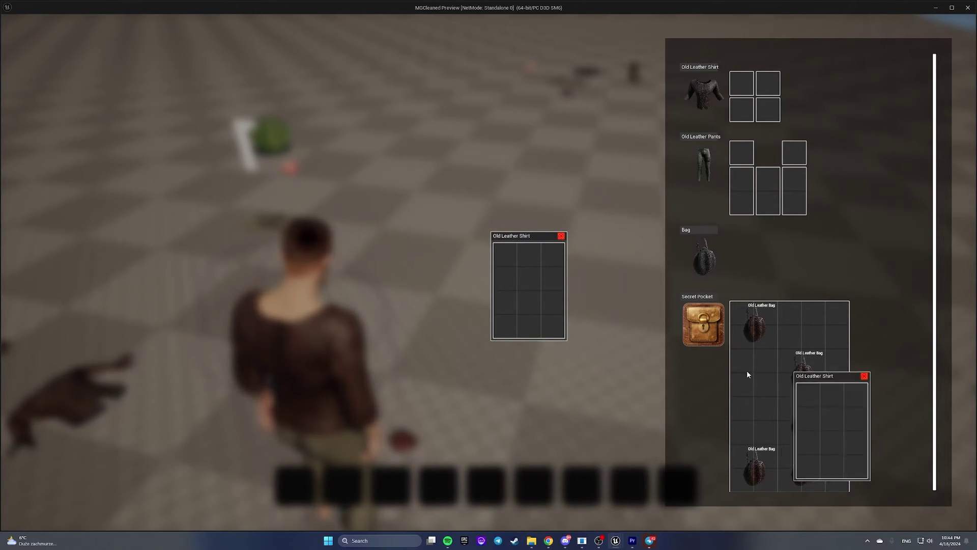
drag(809, 374, 497, 349)
right_click(802, 419)
click(821, 426)
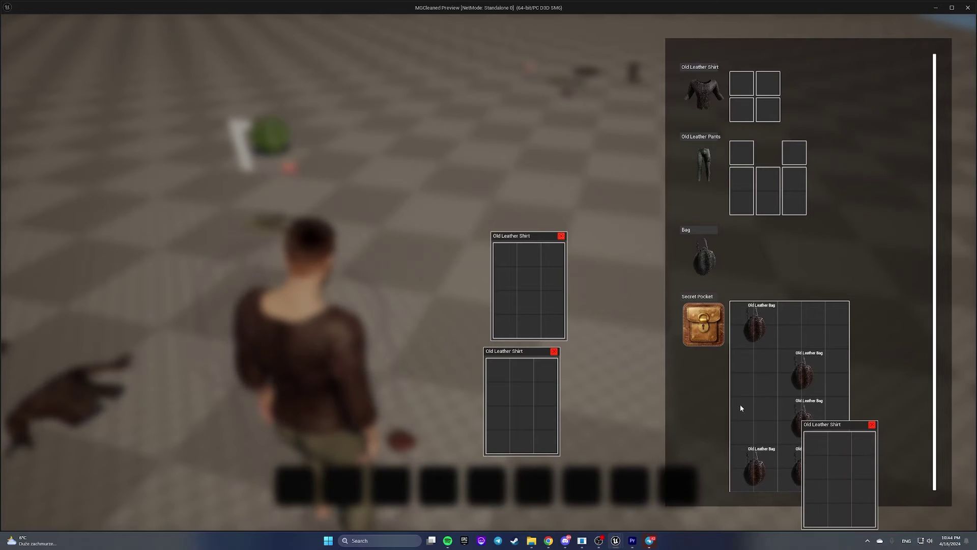
click(872, 425)
click(555, 352)
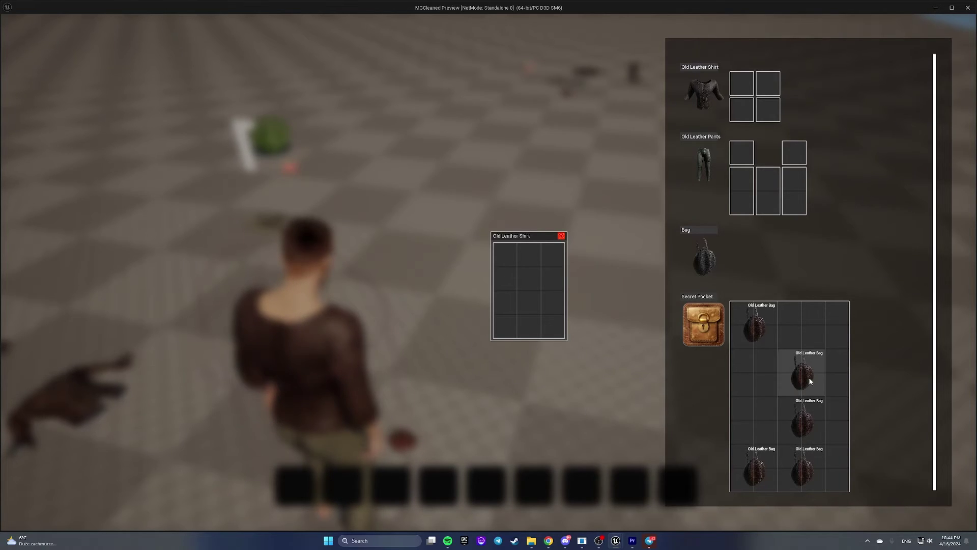
Equip a bag, store the shirt, and move the equipped bag into the shirt container.
mouse_move(803, 372)
mouse_down()
mouse_move(754, 324)
mouse_move(703, 90)
mouse_move(717, 90)
mouse_move(707, 260)
mouse_up()
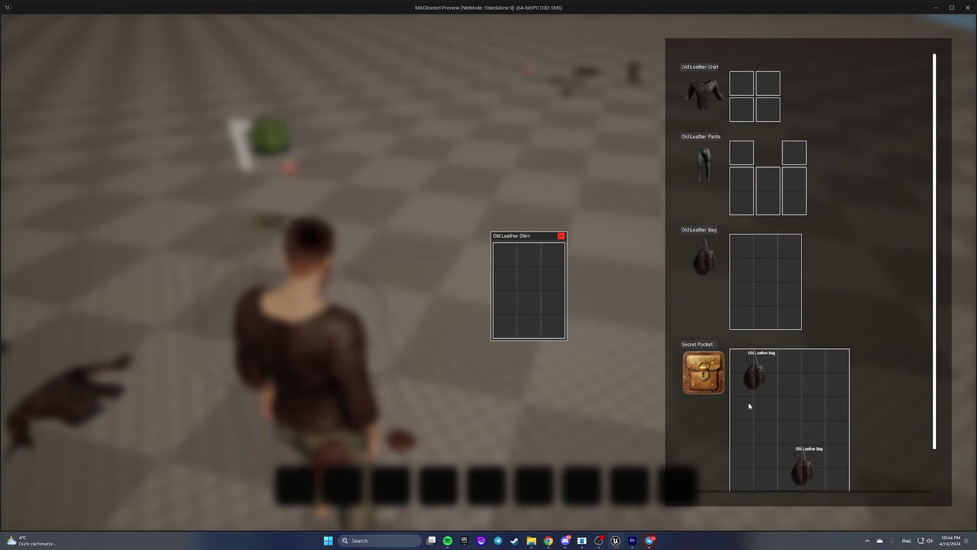
mouse_move(703, 92)
mouse_down()
mouse_move(661, 239)
mouse_move(766, 256)
mouse_move(814, 376)
mouse_up()
click(815, 376)
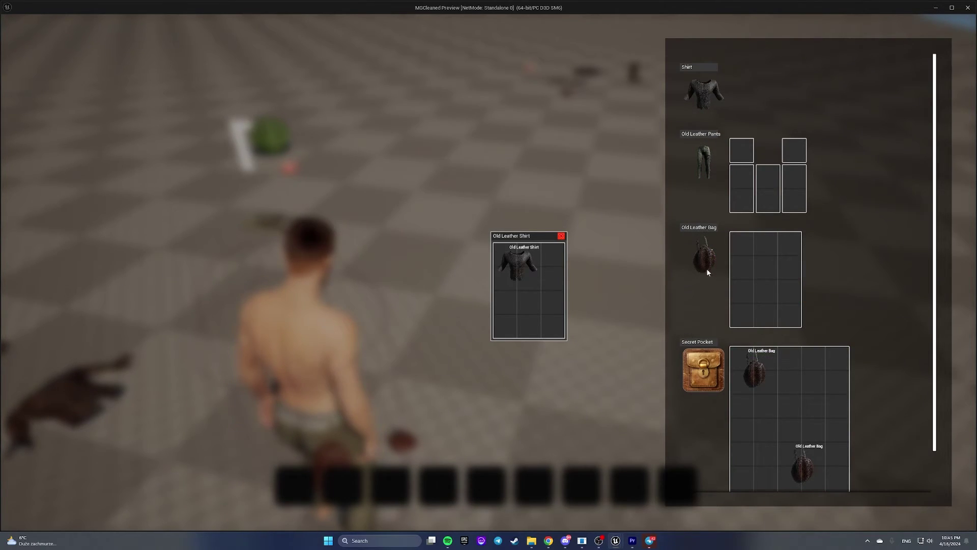
drag(703, 259, 523, 309)
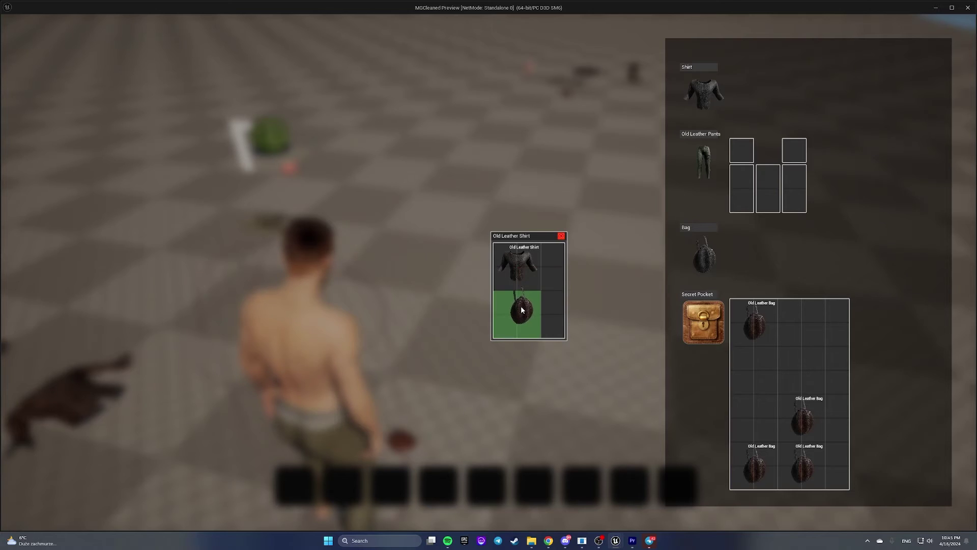
click(562, 235)
Reopen the shirt container at screen centre, add a bag, and open that bag.
right_click(755, 325)
click(808, 338)
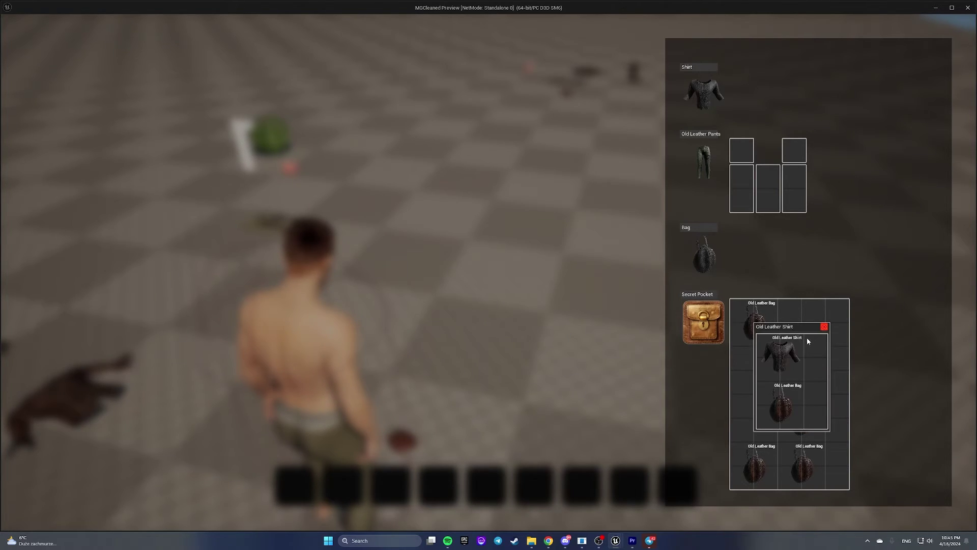
drag(807, 337, 515, 237)
drag(802, 416, 492, 306)
right_click(493, 305)
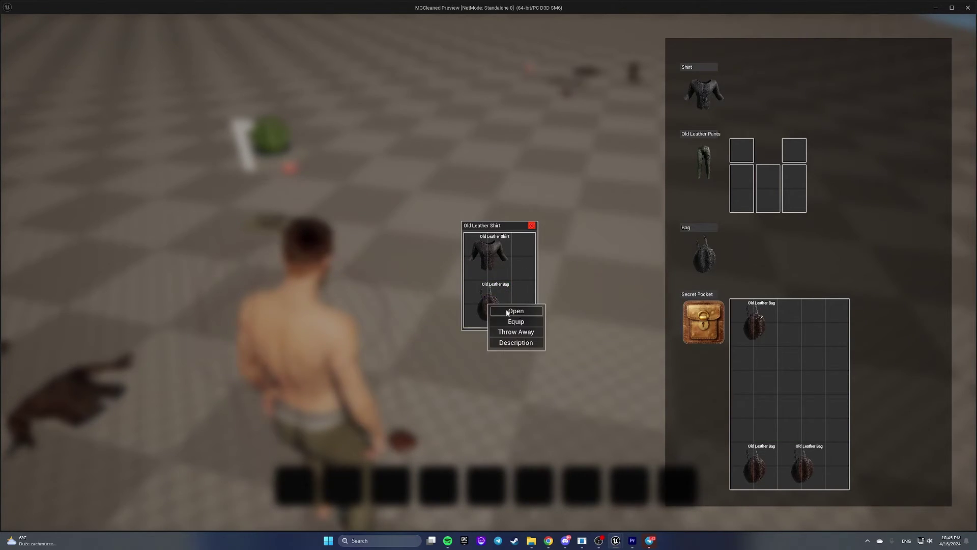
click(508, 312)
Nest the remaining Secret Pocket bags inside each other, opening each new container.
right_click(516, 340)
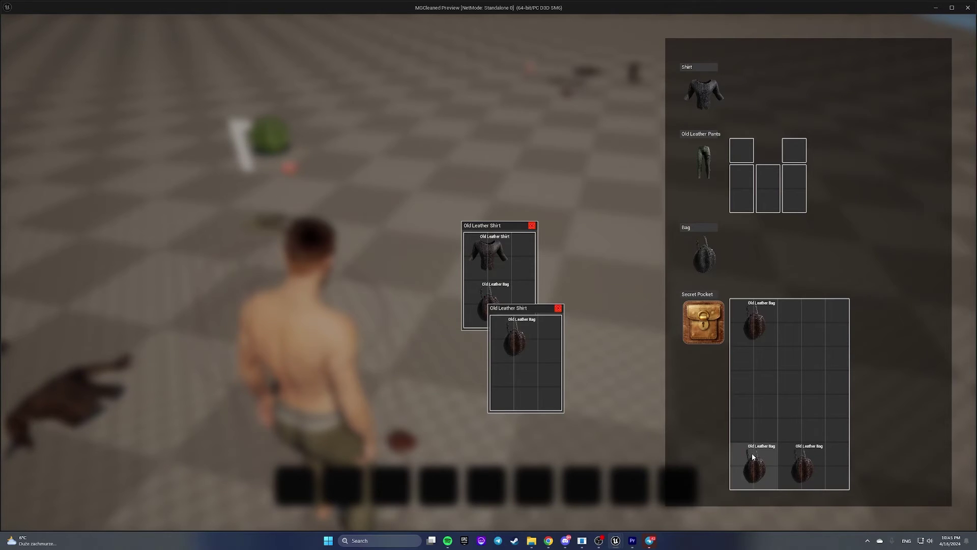
drag(753, 457, 508, 342)
right_click(516, 341)
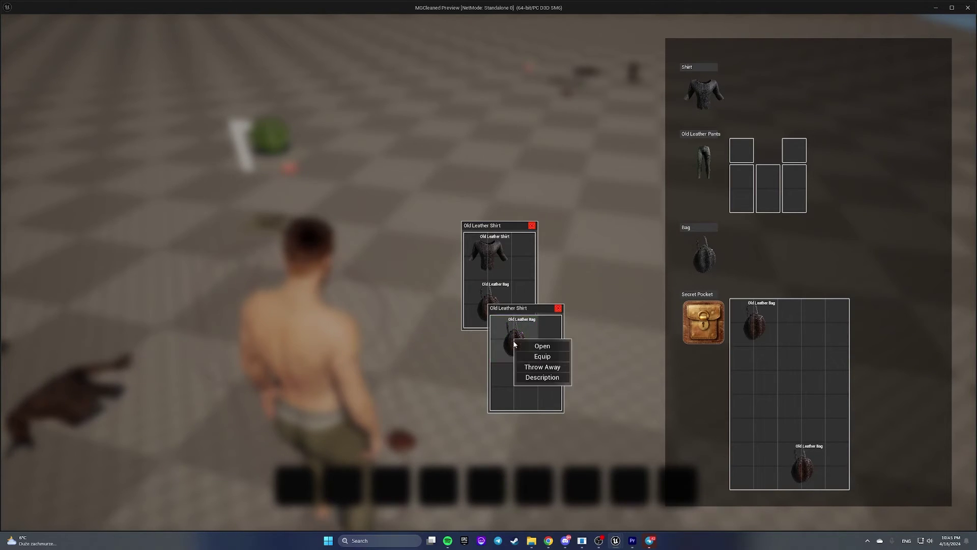
click(542, 345)
right_click(542, 375)
click(569, 381)
drag(802, 459, 592, 455)
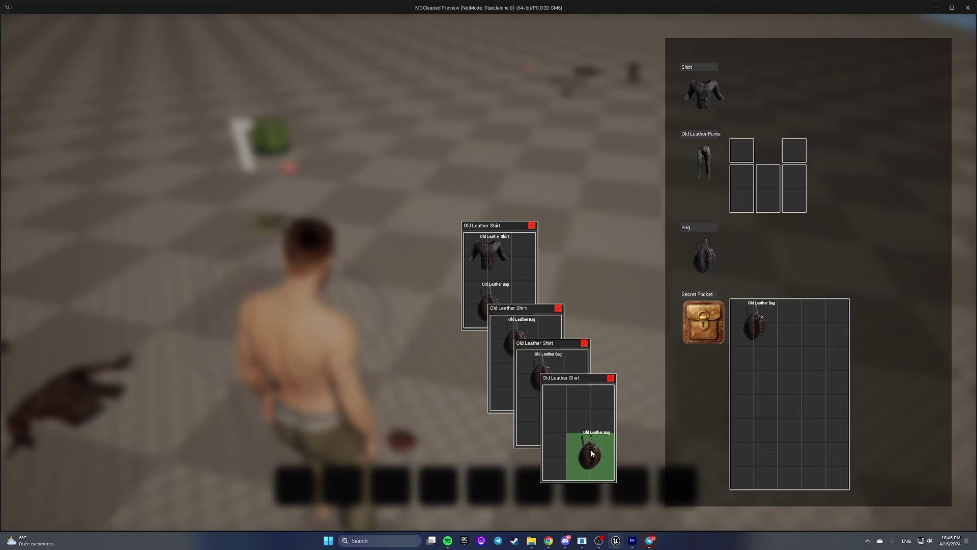
drag(753, 325, 592, 457)
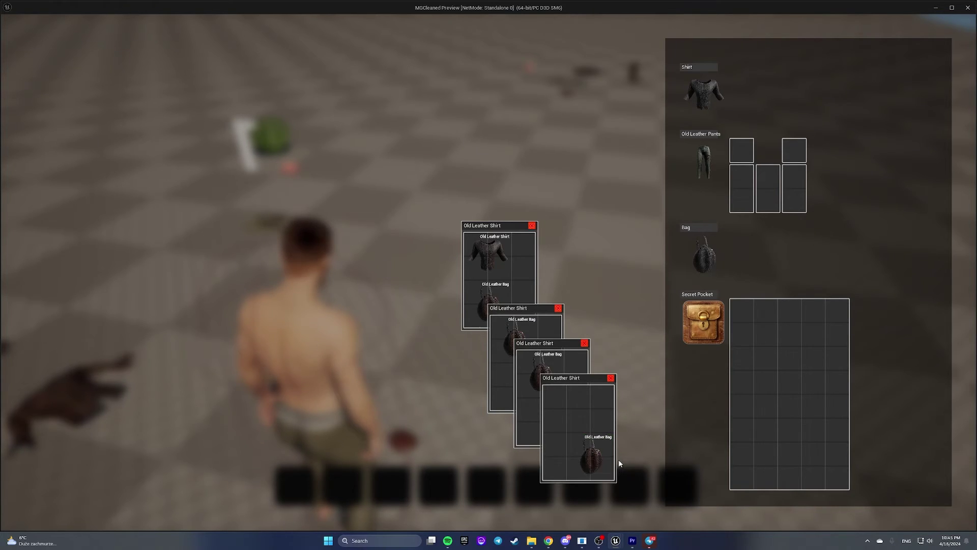
Close the nested container windows and equip the bag from the shirt container.
right_click(593, 460)
click(617, 466)
mouse_move(561, 378)
mouse_down()
mouse_move(636, 357)
mouse_move(642, 337)
mouse_up()
click(687, 338)
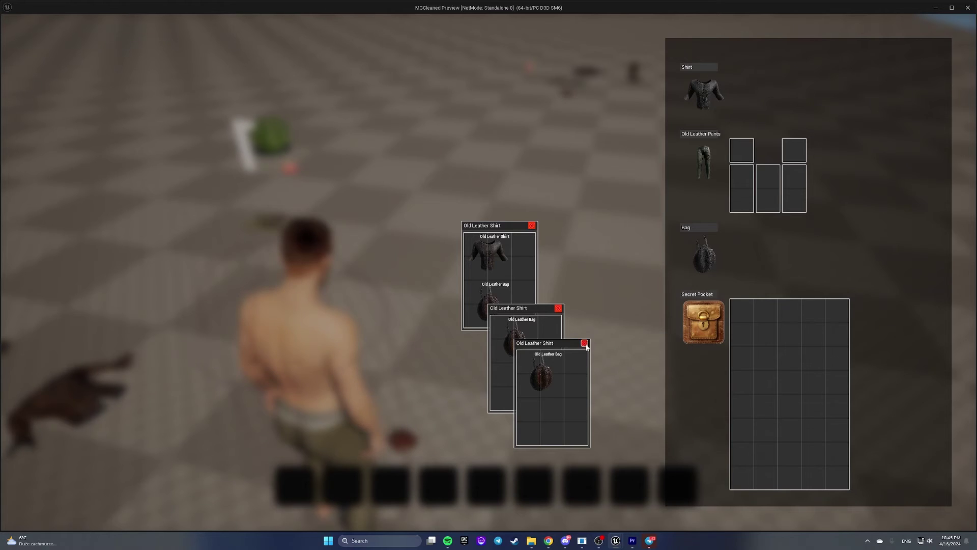
click(585, 343)
click(557, 309)
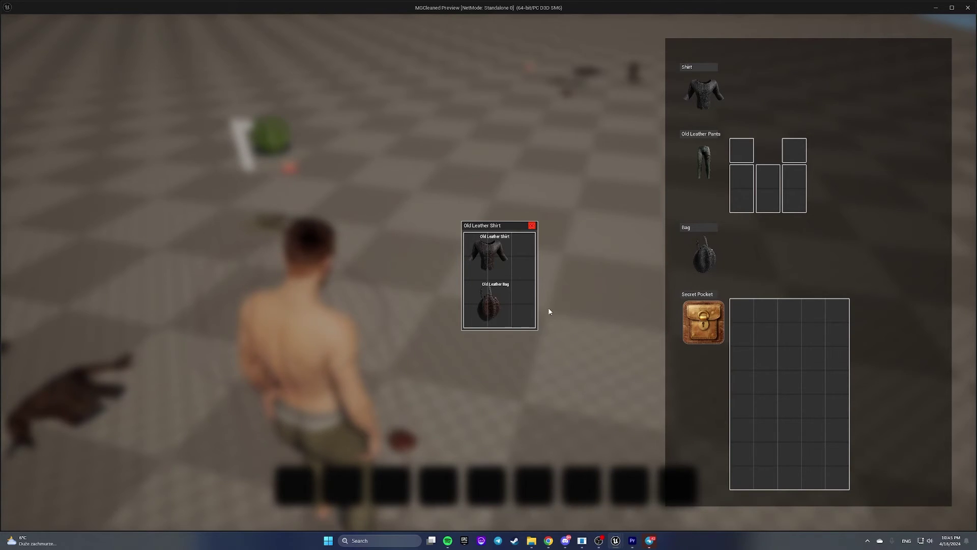
drag(490, 302, 703, 256)
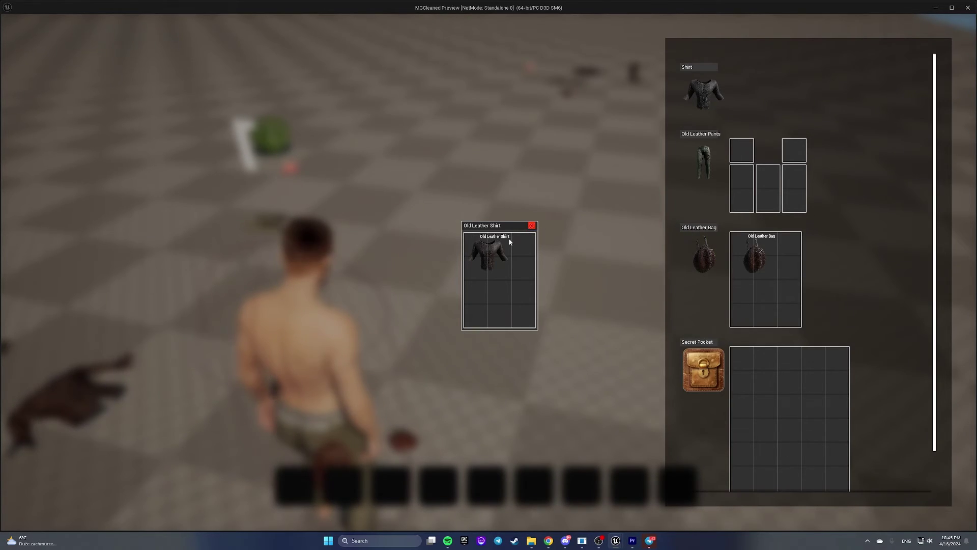
Wear the Old Leather Shirt again and open the first two nested bags.
drag(508, 238, 704, 92)
click(532, 226)
right_click(755, 260)
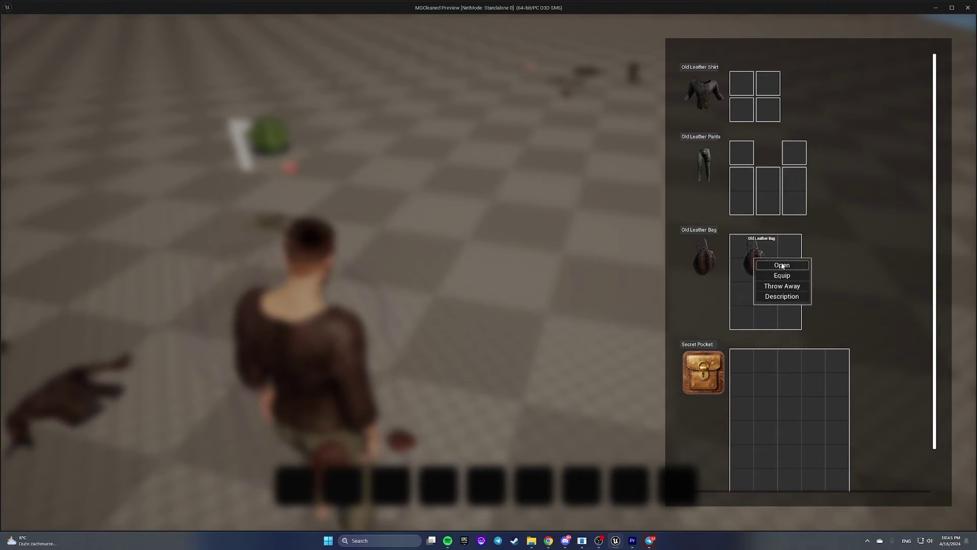
click(782, 265)
right_click(784, 291)
click(812, 298)
Open the two innermost nested bags, then close all four windows and the inventory.
right_click(832, 378)
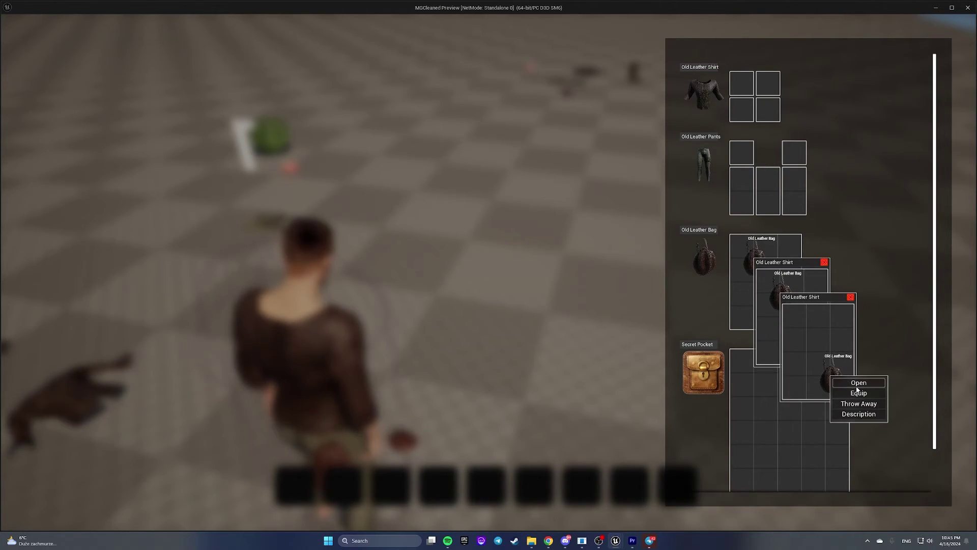
click(858, 384)
right_click(852, 408)
click(864, 413)
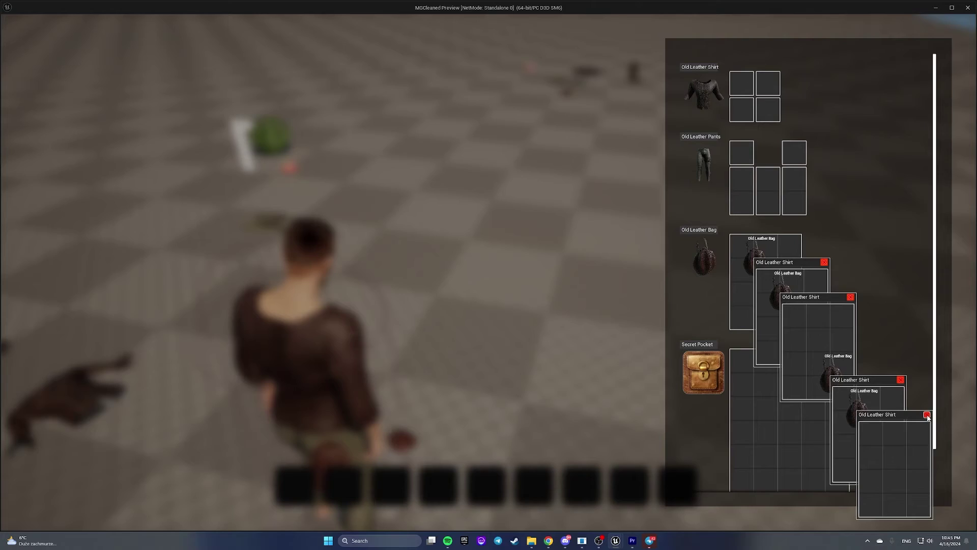
click(927, 414)
click(901, 380)
click(851, 297)
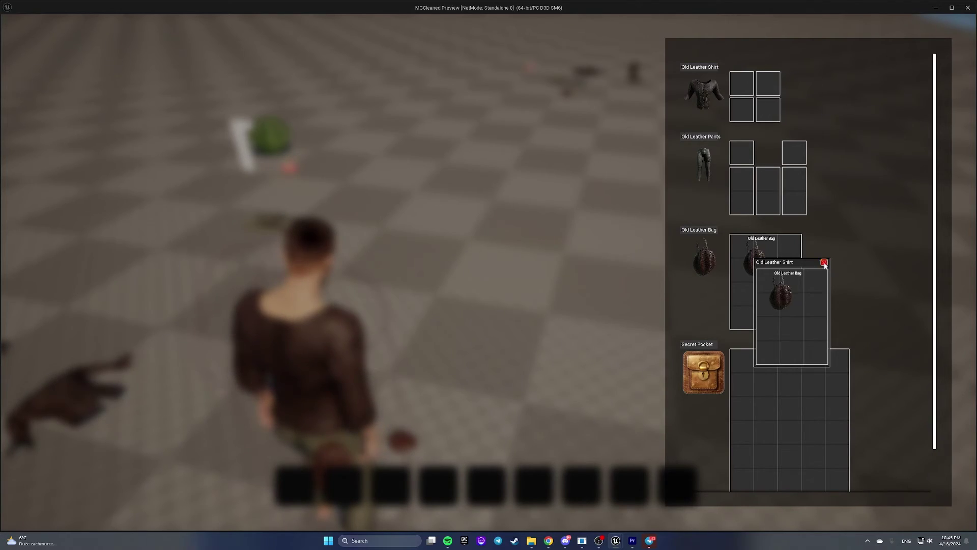
click(825, 264)
key(Tab)
Run forward and Throw Away the Apple from the shirt grid, then reopen the inventory.
key(w)
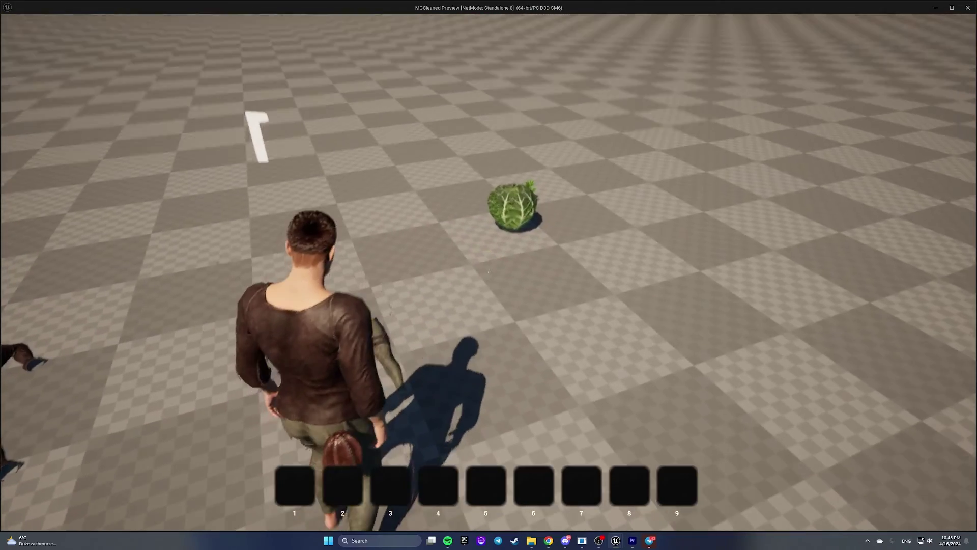
key(Tab)
right_click(748, 90)
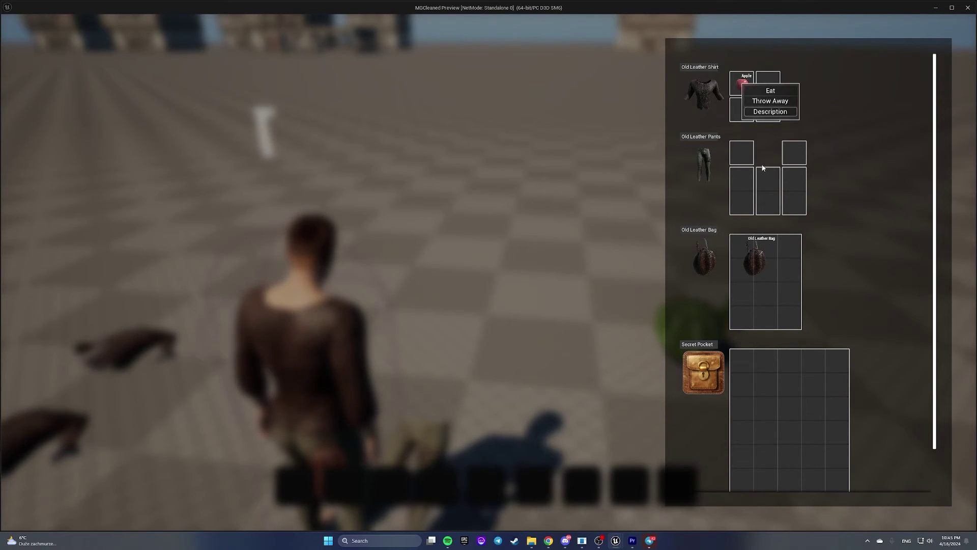
click(770, 100)
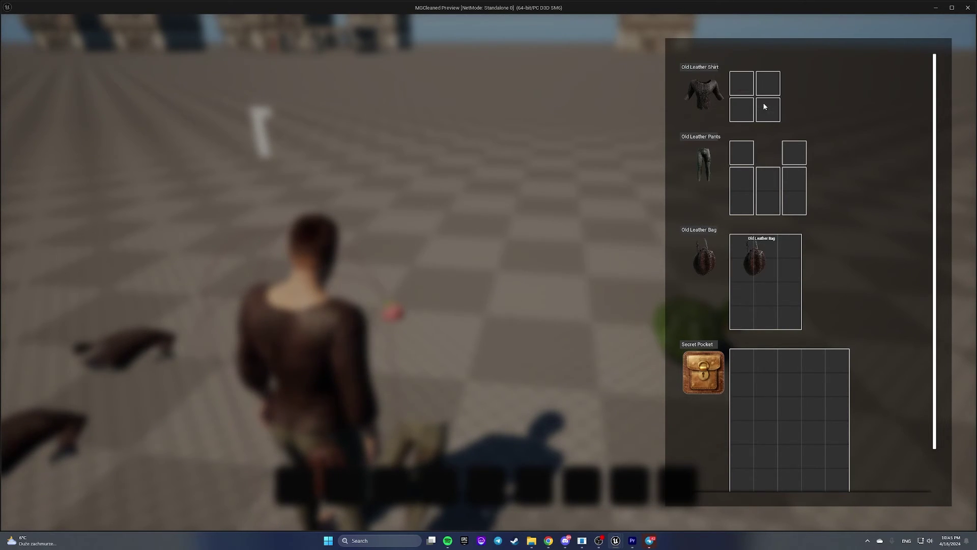
key(Tab)
key(Tab)
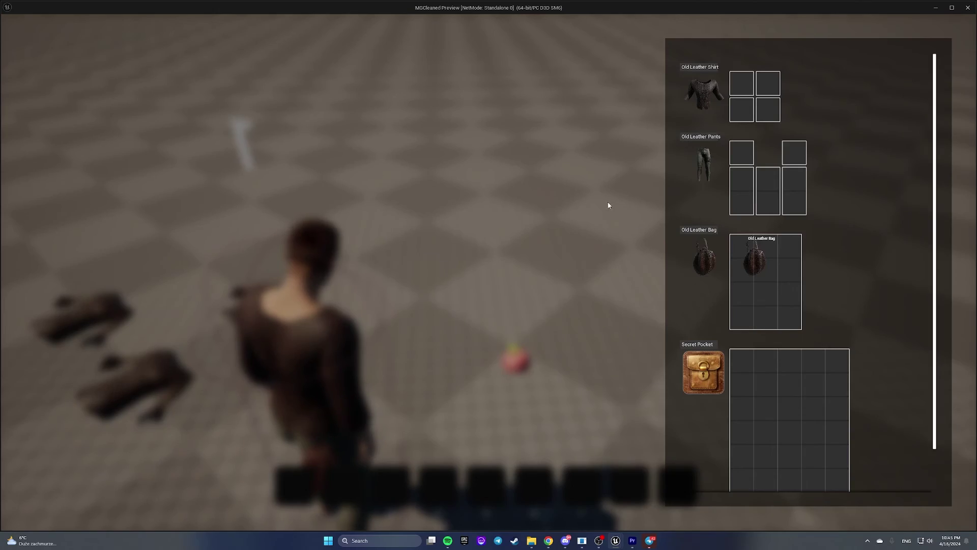
key(Tab)
key(Tab)
Move the Apple into the pants grid and drop the unequipped pants into the Secret Pocket.
mouse_move(742, 83)
mouse_down()
mouse_move(742, 156)
mouse_move(697, 257)
mouse_up()
drag(791, 246, 795, 200)
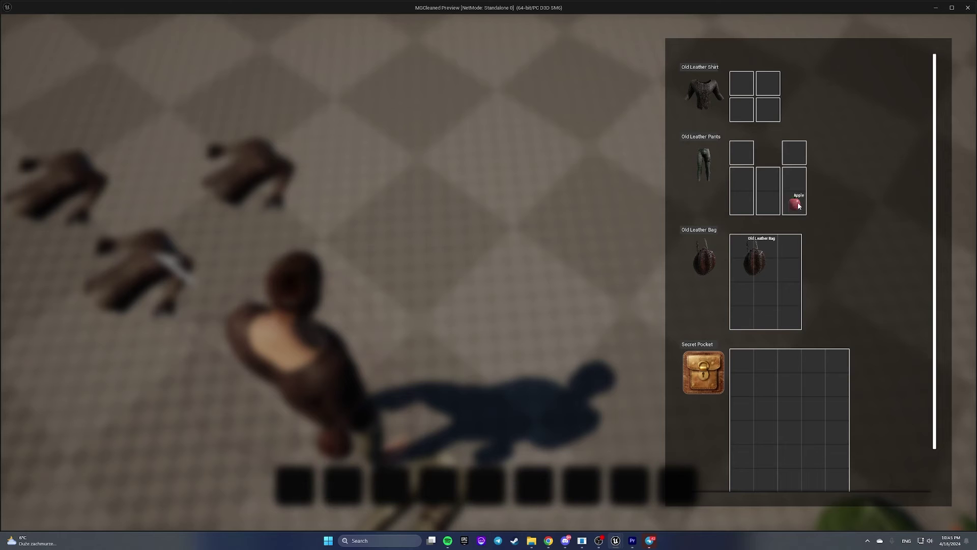
mouse_move(755, 259)
mouse_down()
mouse_move(762, 285)
mouse_move(741, 267)
mouse_up()
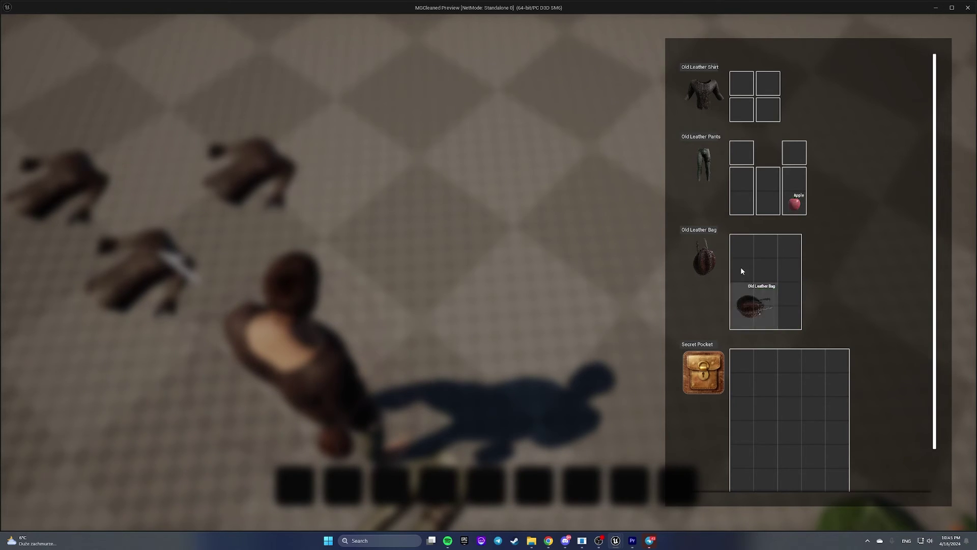
mouse_move(704, 164)
mouse_down()
mouse_move(742, 349)
mouse_move(768, 281)
mouse_move(767, 244)
mouse_up()
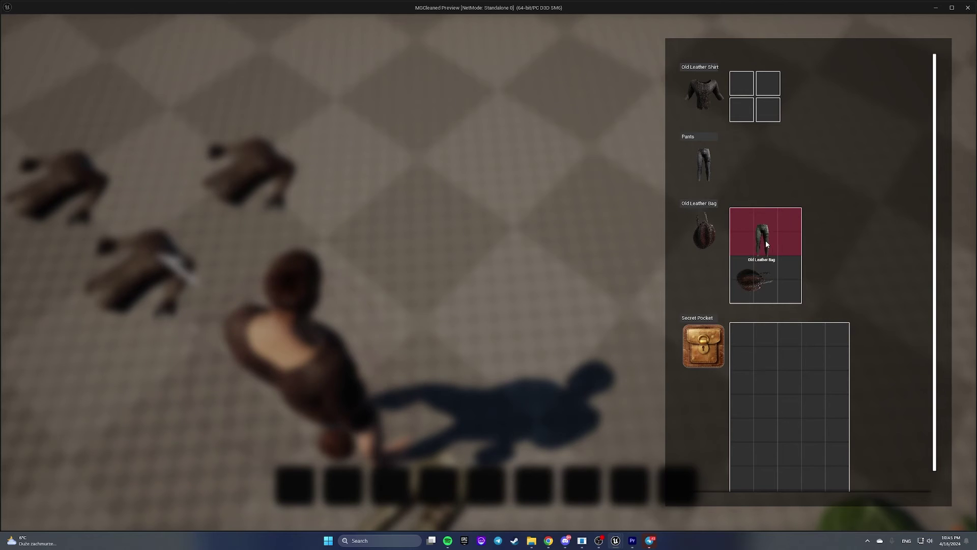
mouse_move(729, 103)
mouse_down()
mouse_move(780, 228)
mouse_move(738, 280)
mouse_move(767, 263)
mouse_move(760, 348)
mouse_move(766, 276)
mouse_up()
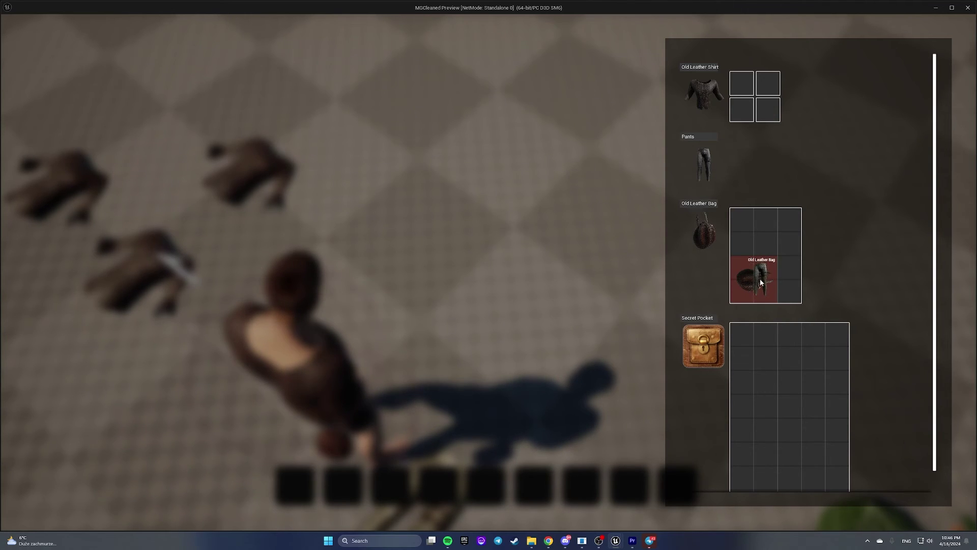
mouse_move(757, 282)
mouse_down()
mouse_move(755, 334)
mouse_move(804, 431)
mouse_up()
Relocate the spare bag into the Secret Pocket and open its contents window.
right_click(752, 281)
click(773, 306)
click(824, 283)
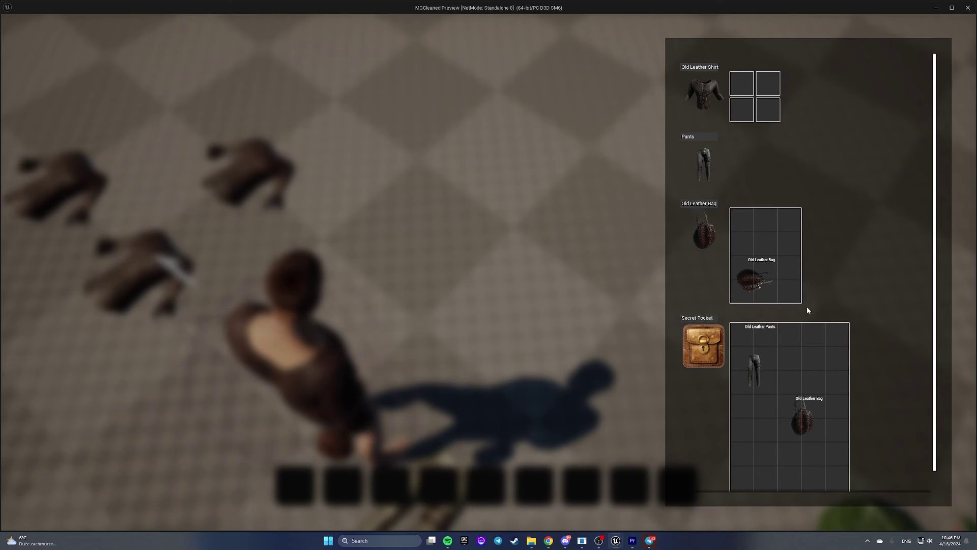
mouse_move(752, 359)
mouse_down()
mouse_move(745, 277)
mouse_move(761, 285)
mouse_move(752, 281)
mouse_up()
right_click(755, 280)
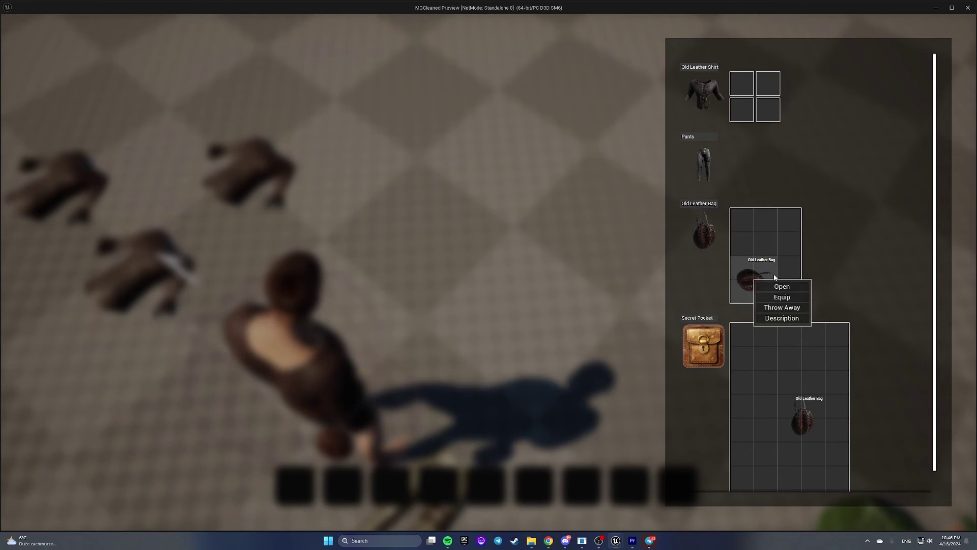
click(782, 286)
Equip the pants, put the Apple in the Old Leather Bag, then unequip the pants.
drag(781, 336, 764, 429)
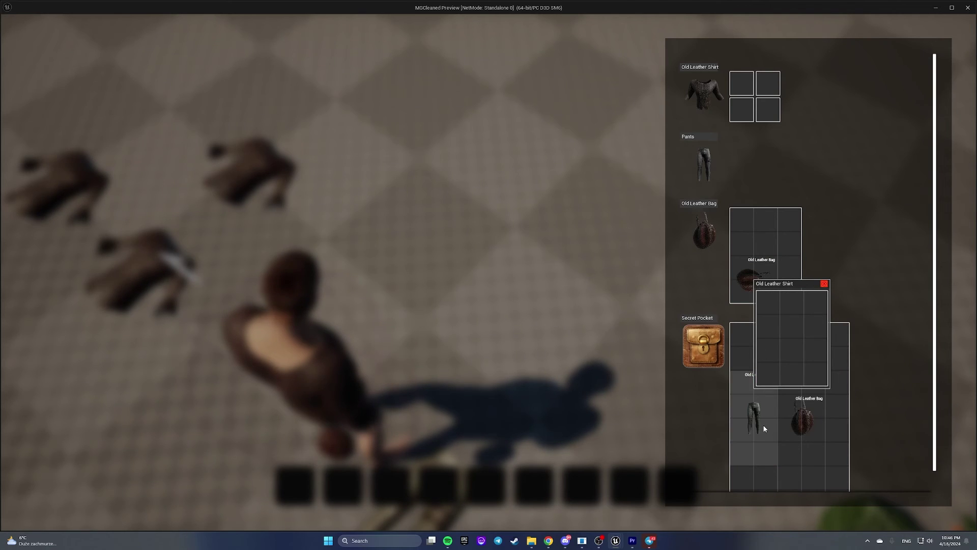
right_click(764, 429)
click(779, 433)
click(825, 283)
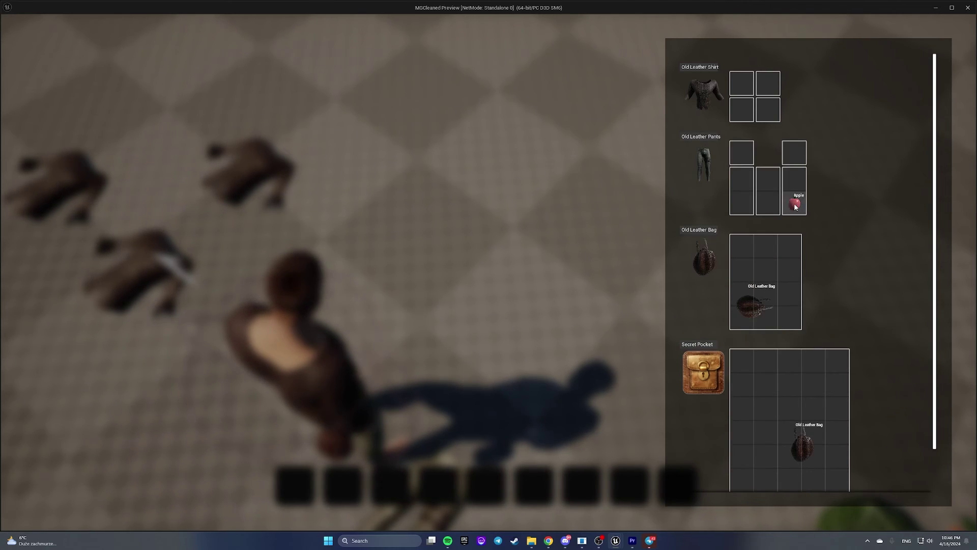
drag(794, 202, 740, 250)
drag(704, 162, 754, 367)
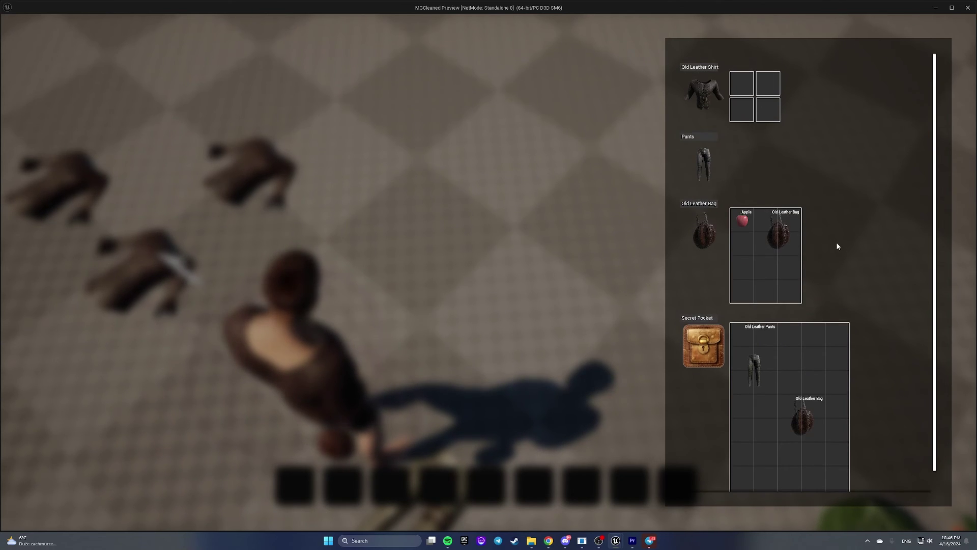
Equip the Old Leather Pants from the Secret Pocket, walk around, and reopen the inventory.
key(Tab)
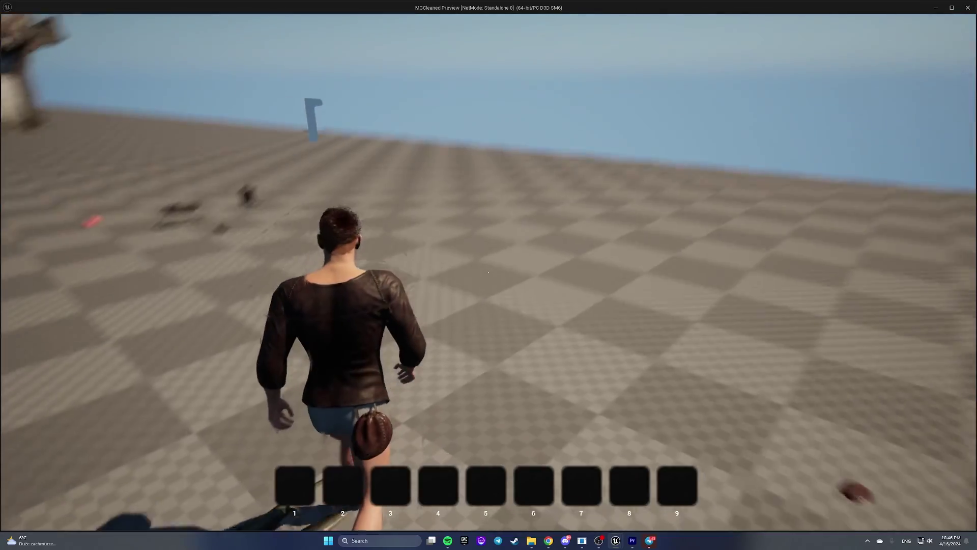
key(Tab)
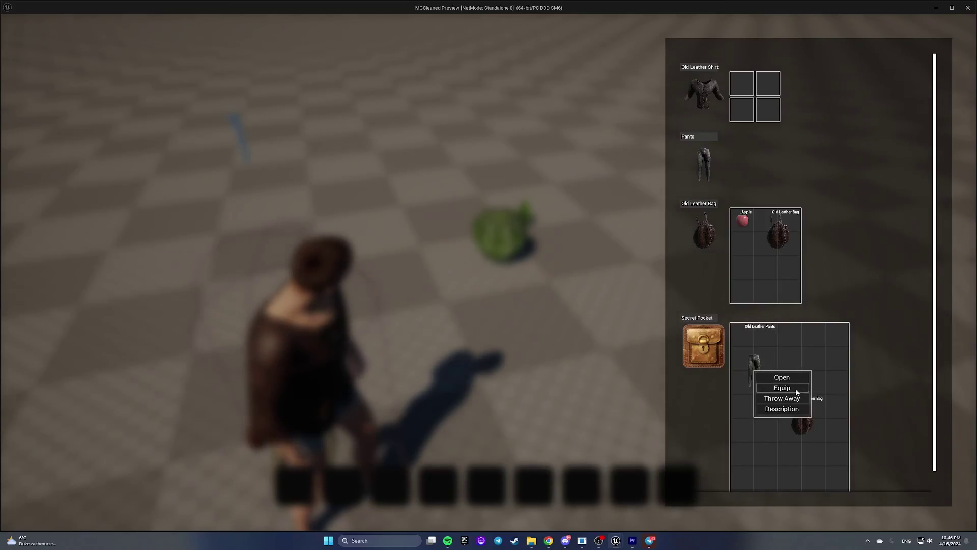
click(797, 391)
key(i)
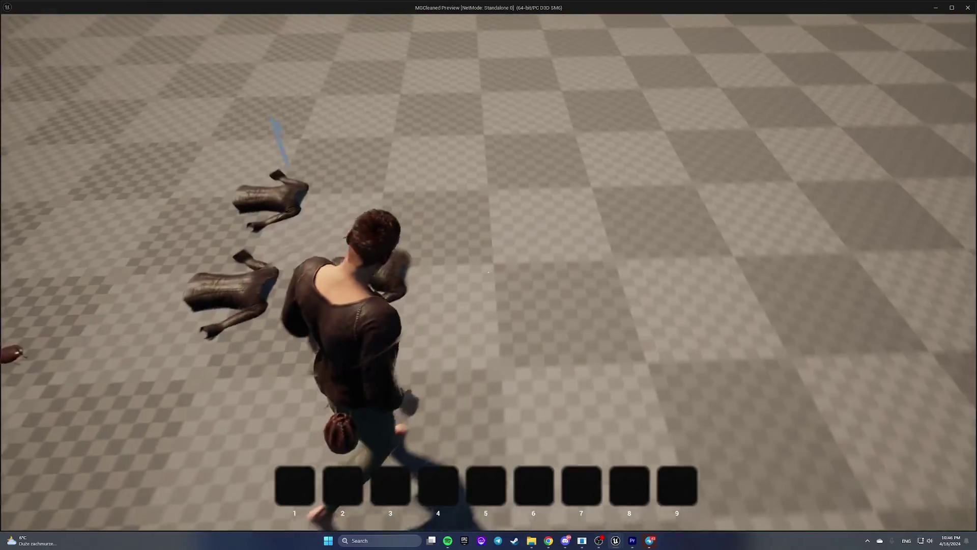
key(w)
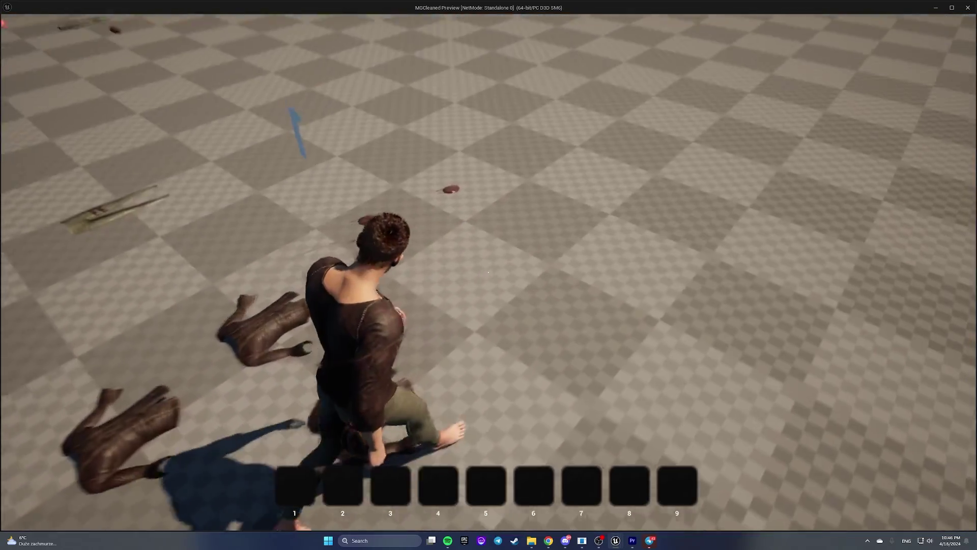
key(w)
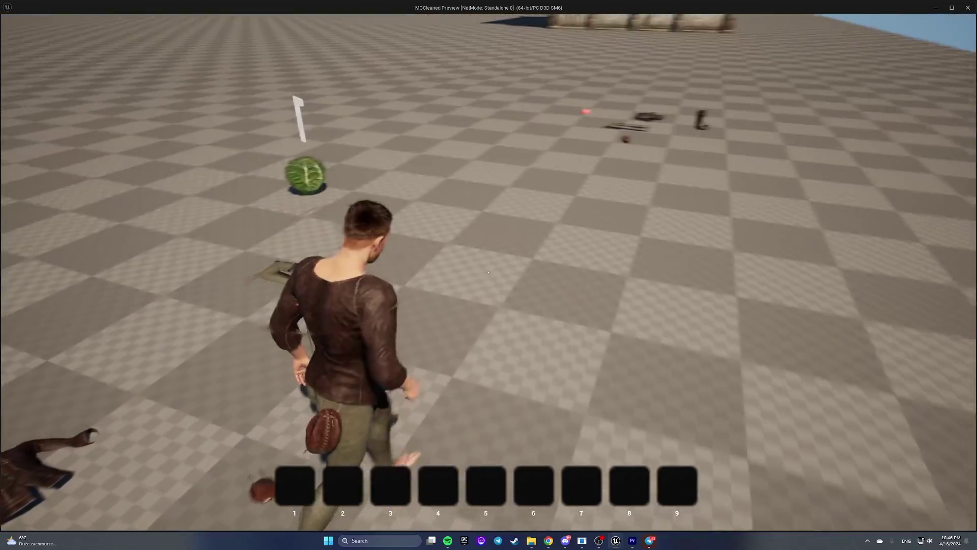
key(w)
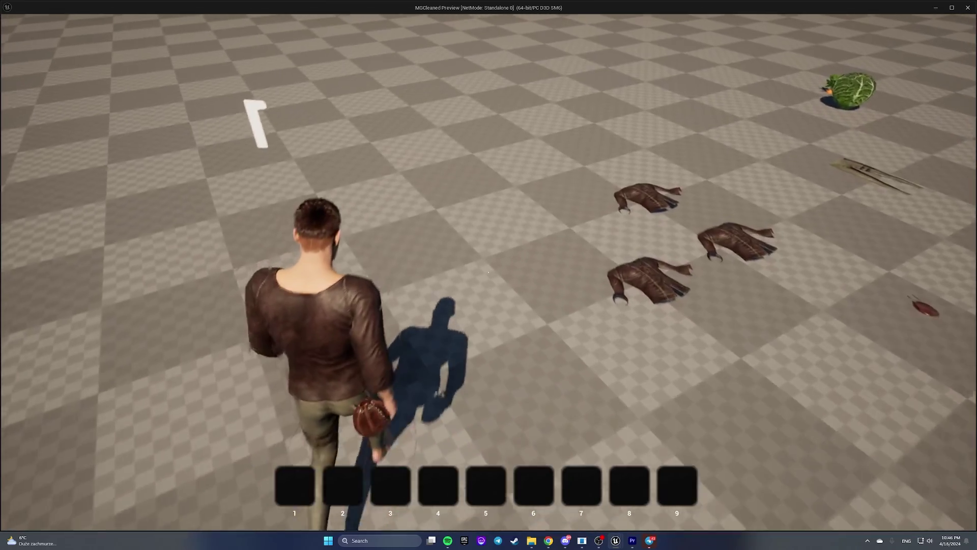
key(Tab)
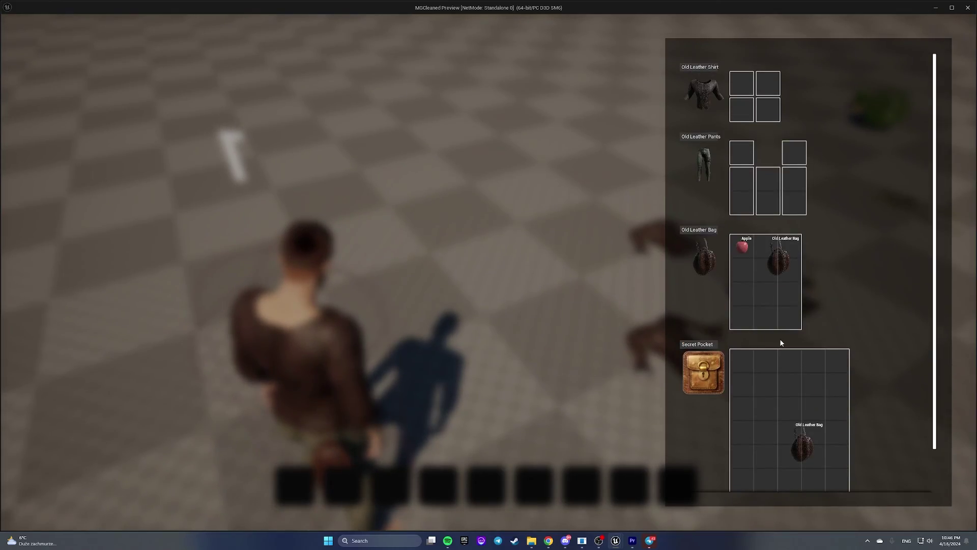
scroll(826, 331, down, 2)
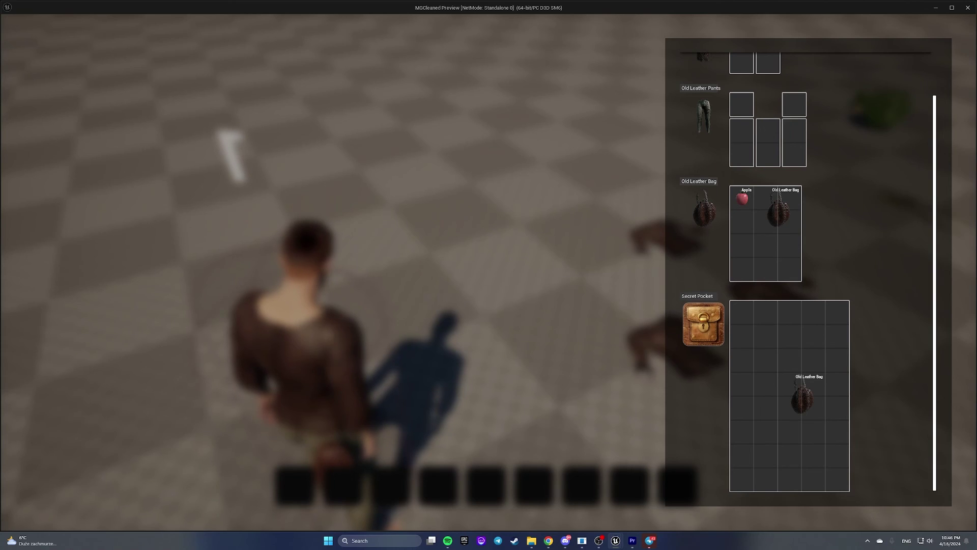